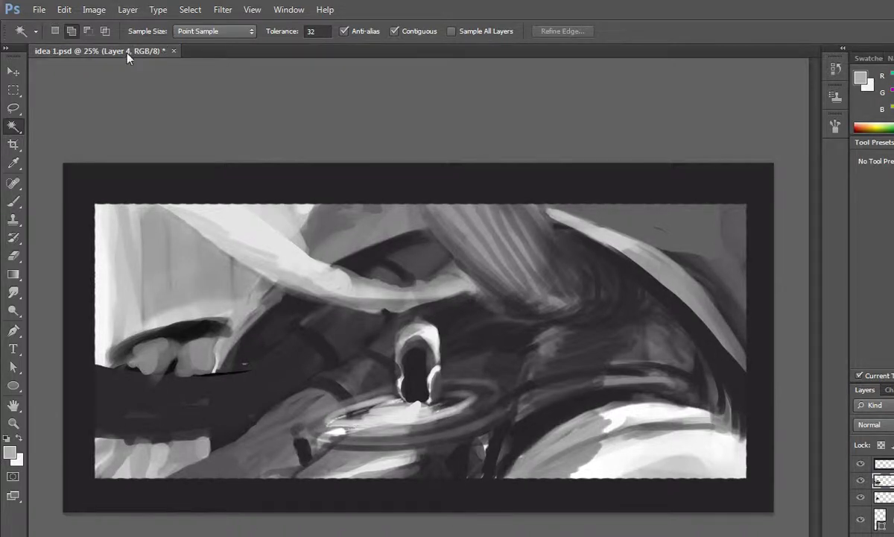
# Bring up the File menu in Photoshop over the finished grayscale block-in
pyautogui.click(39, 10)
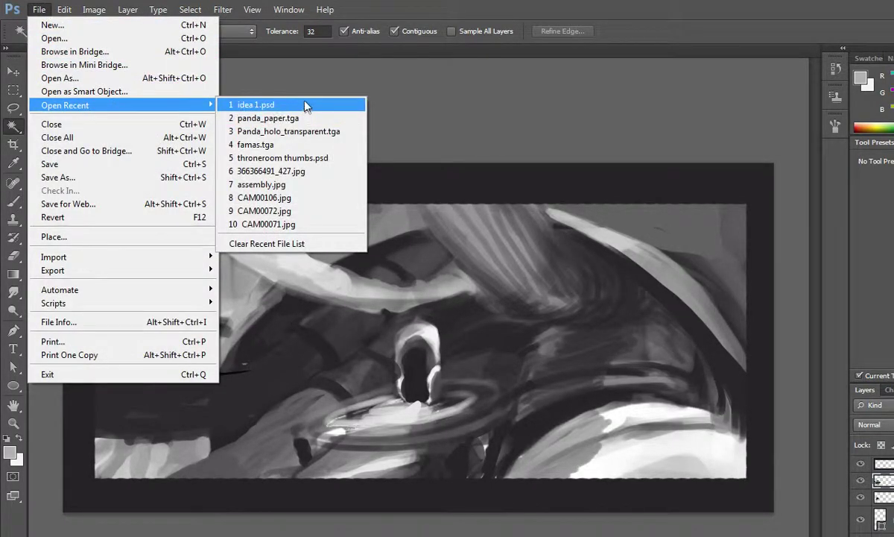
# In the Open dialog, select transmission ELP 2.png and wiresandswit.jpg from the desktop
pyautogui.click(76, 39)
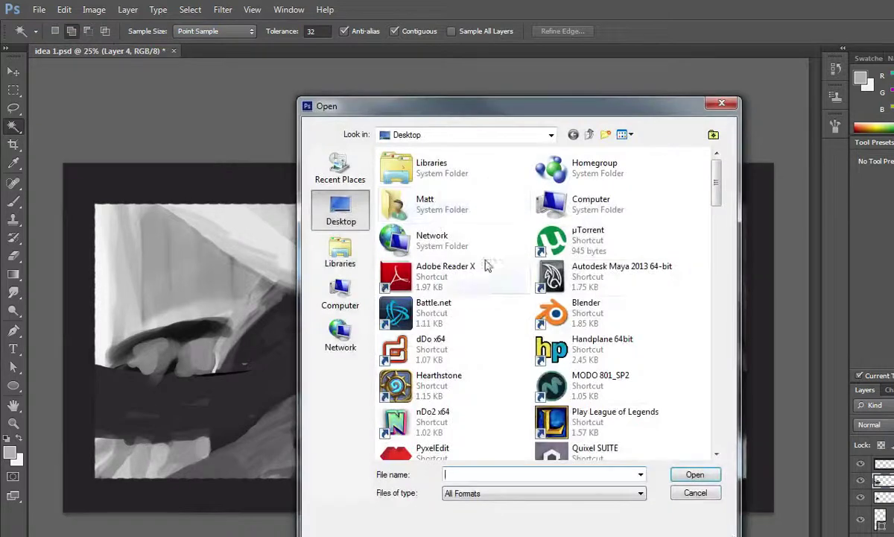
pyautogui.click(641, 376)
pyautogui.scroll(-5, 639, 375)
pyautogui.scroll(-5, 640, 375)
pyautogui.scroll(-5, 639, 374)
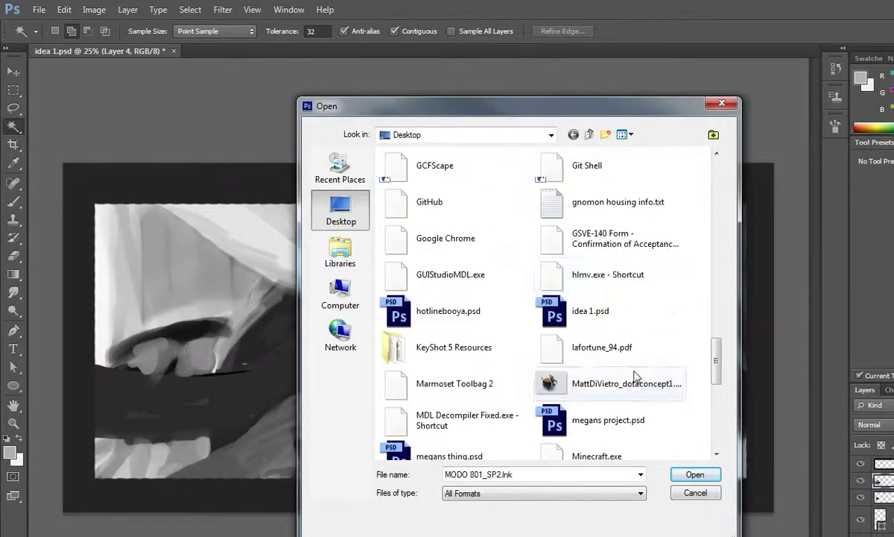
pyautogui.scroll(-5, 635, 373)
pyautogui.scroll(-1, 634, 372)
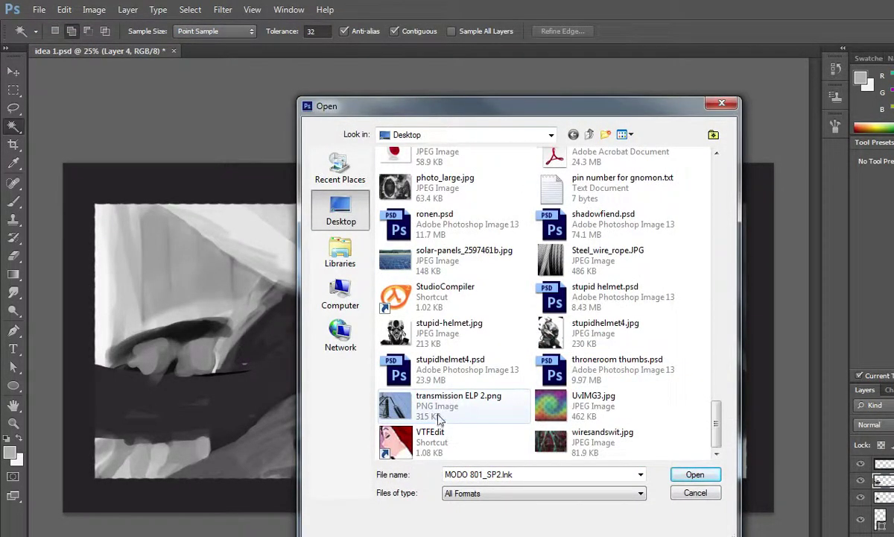
pyautogui.click(462, 406)
pyautogui.keyDown('ctrl'); pyautogui.click(550, 438); pyautogui.keyUp('ctrl')
# Add Steel_wire_rope.JPG and MSD_power.jpg to the selection and open all four references
pyautogui.scroll(3, 516, 332)
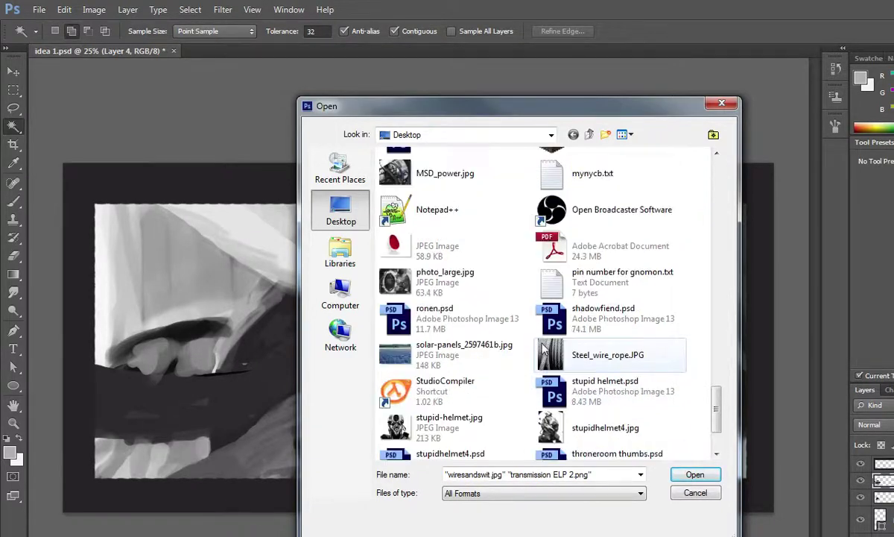
pyautogui.keyDown('ctrl'); pyautogui.click(579, 358); pyautogui.keyUp('ctrl')
pyautogui.scroll(3, 522, 335)
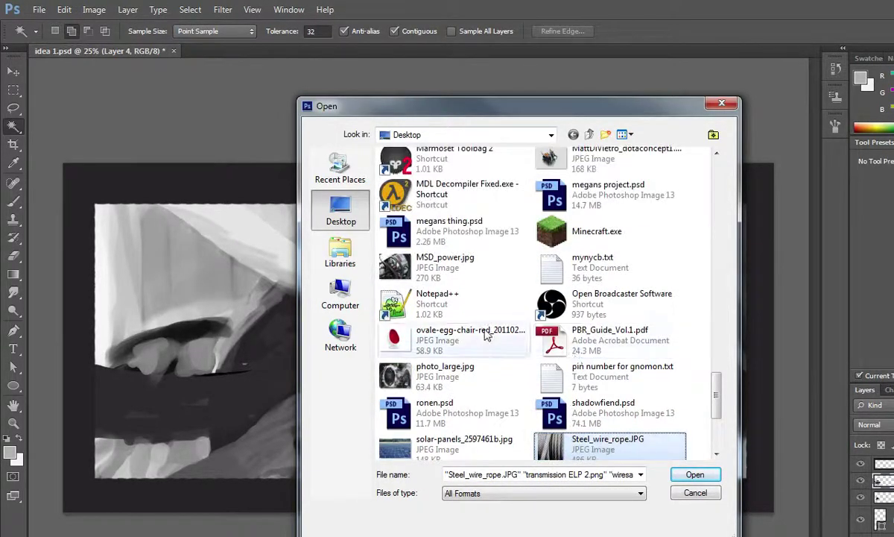
pyautogui.keyDown('ctrl'); pyautogui.click(458, 270); pyautogui.keyUp('ctrl')
pyautogui.keyDown('ctrl'); pyautogui.click(484, 373); pyautogui.keyUp('ctrl')
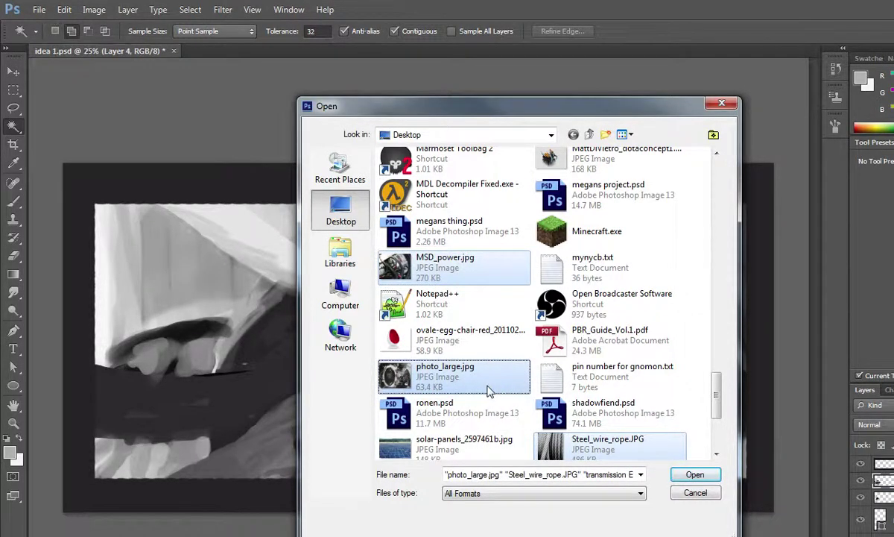
pyautogui.keyDown('ctrl'); pyautogui.click(489, 387); pyautogui.keyUp('ctrl')
pyautogui.scroll(3, 603, 418)
pyautogui.scroll(1, 600, 414)
pyautogui.scroll(4, 598, 411)
pyautogui.scroll(3, 597, 412)
pyautogui.scroll(5, 551, 373)
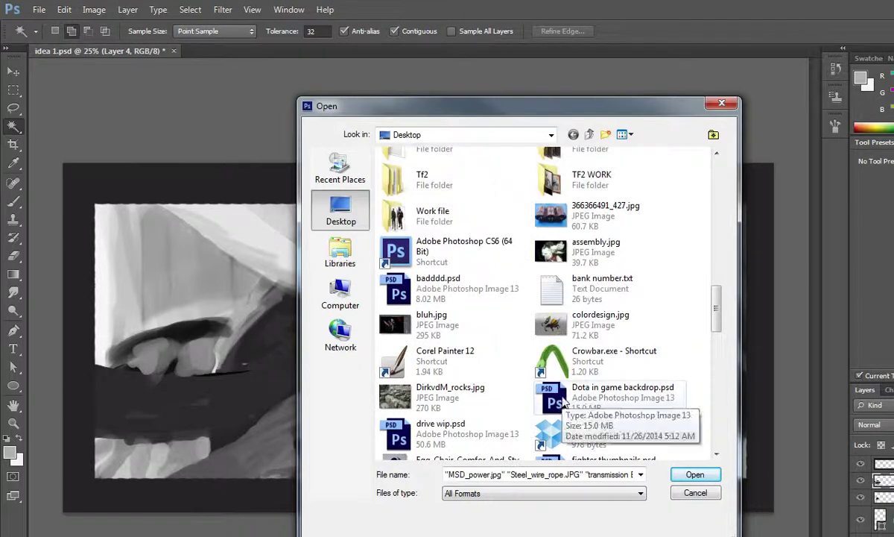
pyautogui.scroll(3, 515, 399)
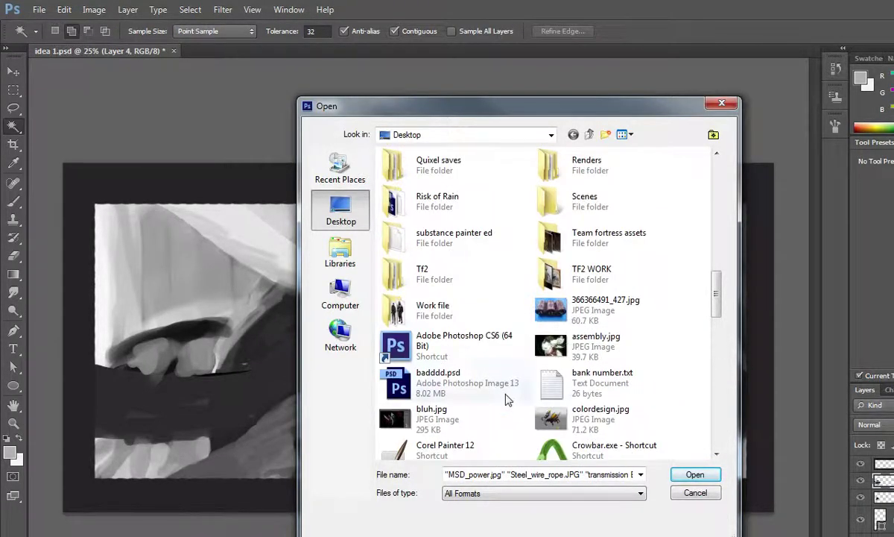
pyautogui.scroll(8, 497, 374)
pyautogui.scroll(7, 496, 374)
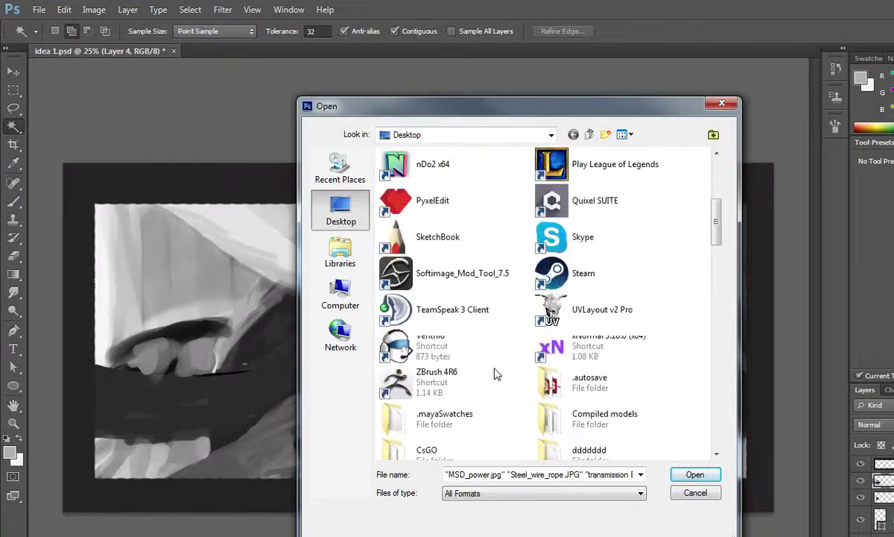
pyautogui.scroll(9, 497, 374)
pyautogui.click(690, 475)
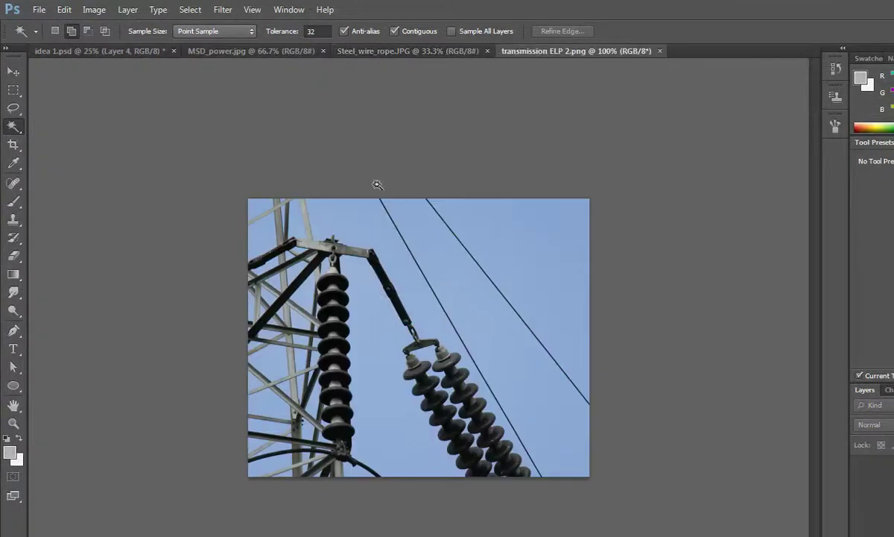
# Open the egg chair photo from the desktop
pyautogui.click(37, 9)
pyautogui.click(54, 38)
pyautogui.click(515, 362)
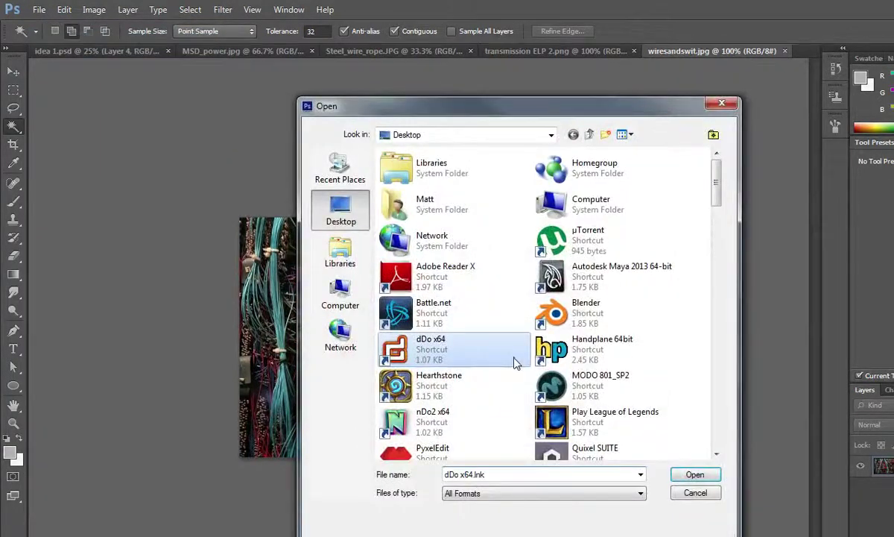
pyautogui.scroll(-2, 515, 365)
pyautogui.scroll(-5, 515, 370)
pyautogui.scroll(-5, 515, 370)
pyautogui.scroll(-1, 515, 370)
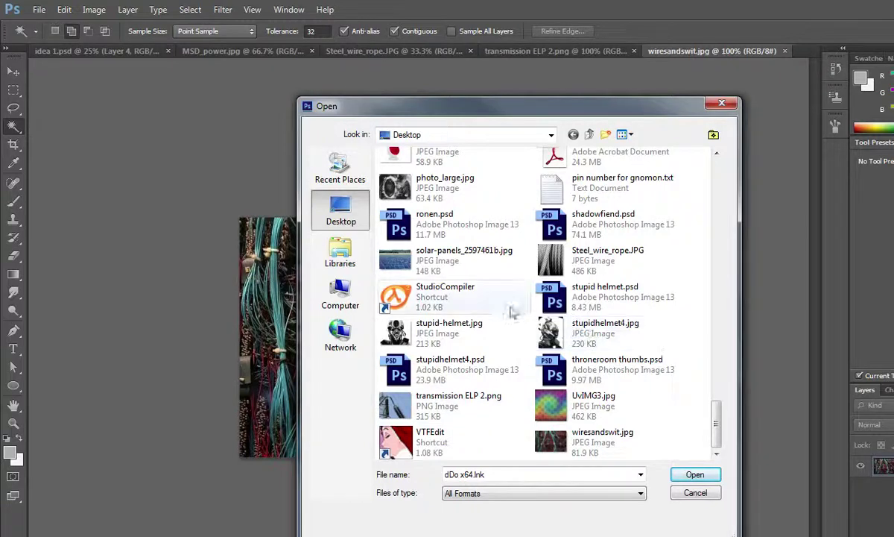
pyautogui.scroll(2, 491, 279)
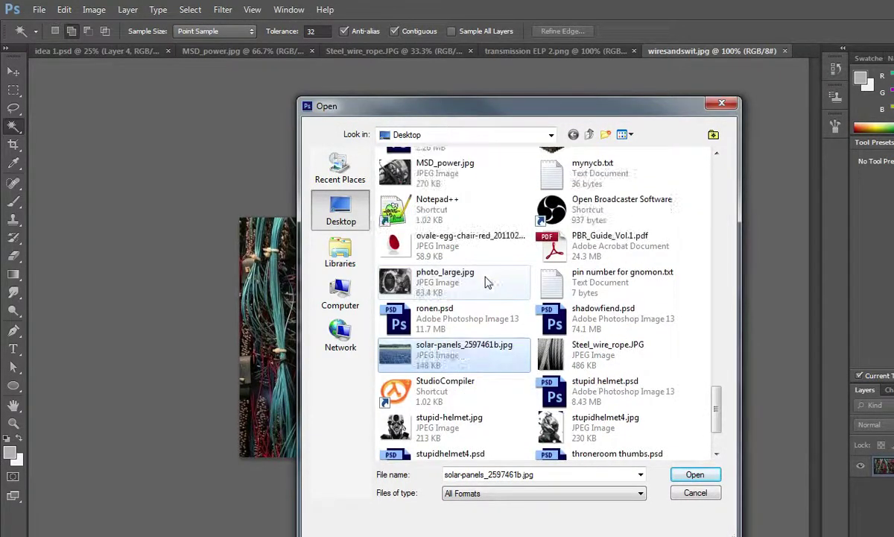
pyautogui.scroll(2, 513, 308)
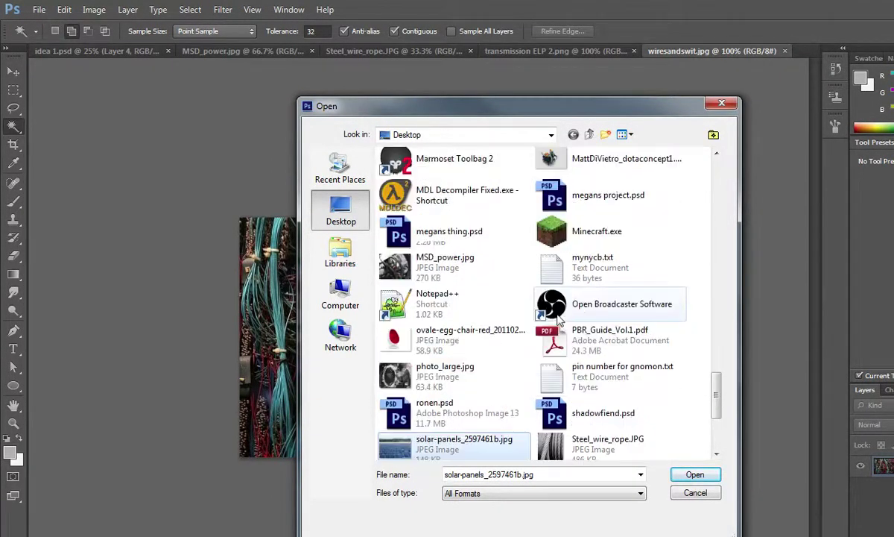
pyautogui.click(480, 319)
pyautogui.scroll(3, 486, 339)
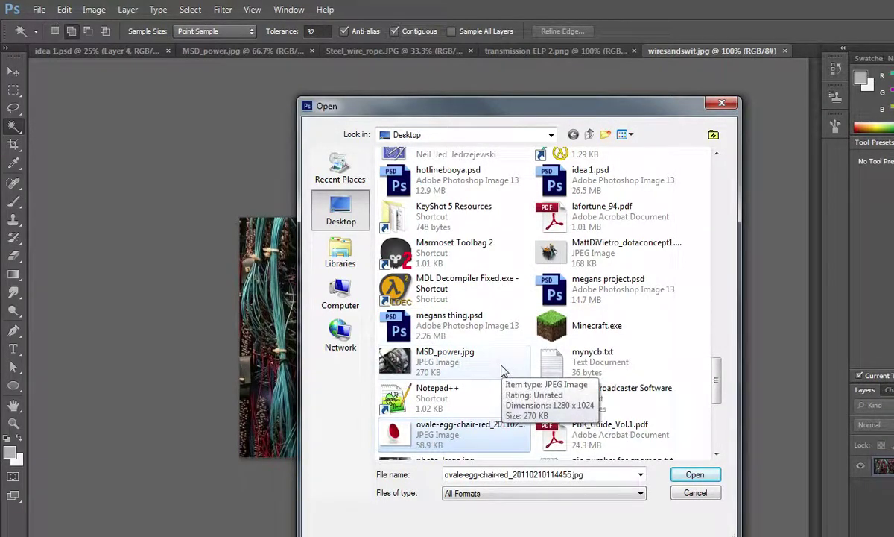
pyautogui.click(694, 475)
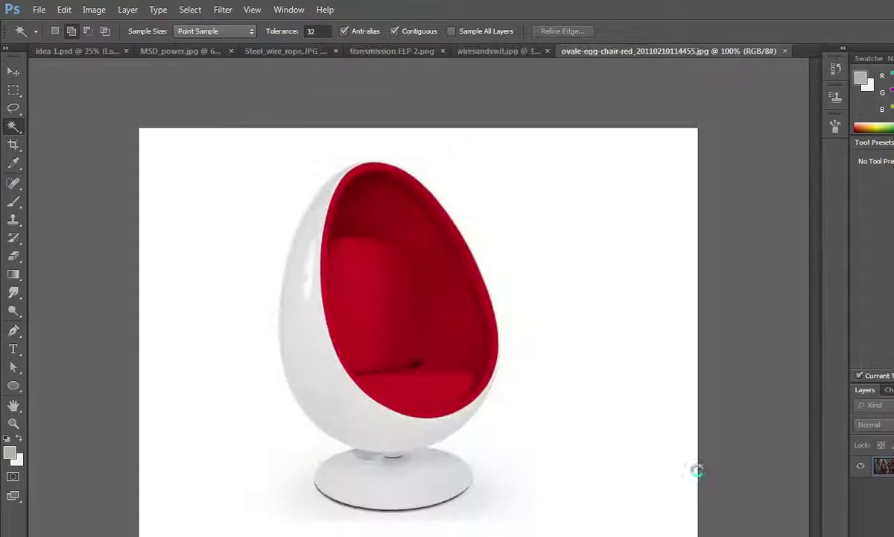
# Float and shrink the egg chair window out of view, and detach the wires photo tab
pyautogui.moveTo(636, 54); pyautogui.dragTo(352, 155)
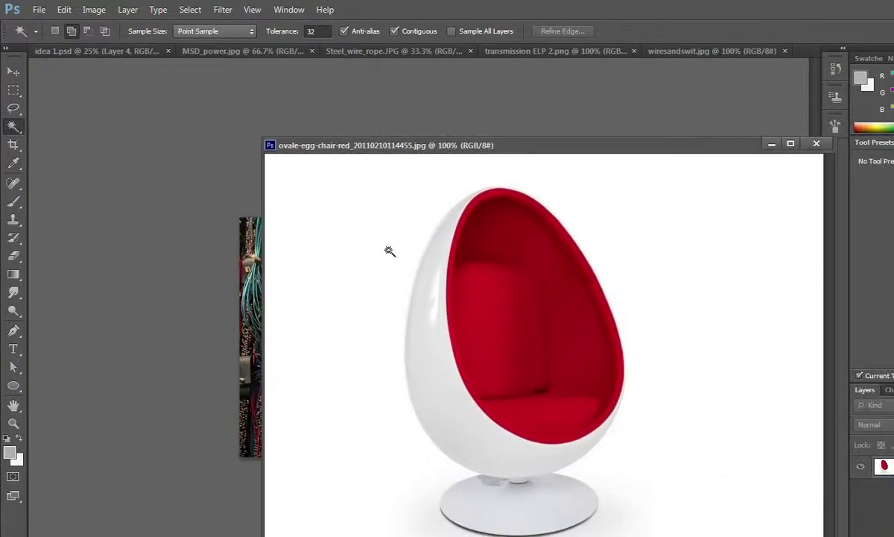
pyautogui.scroll(-2, 389, 251)
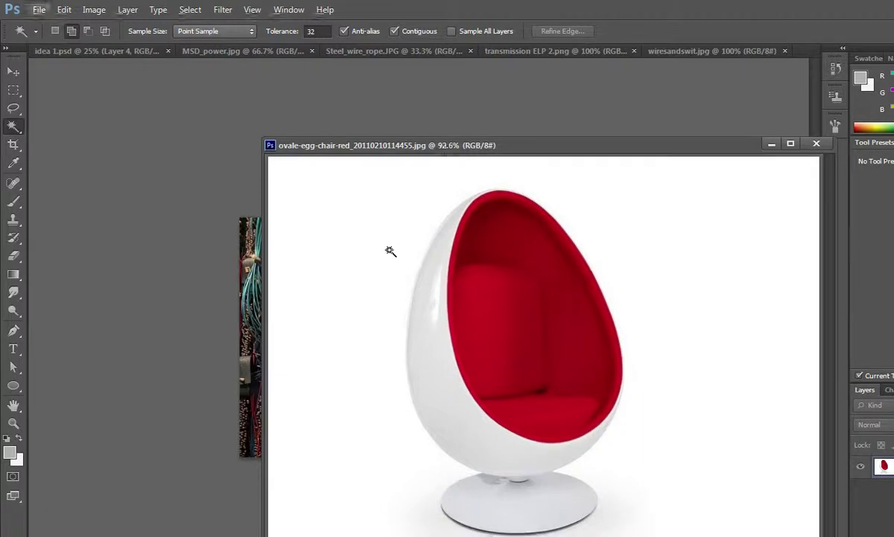
pyautogui.scroll(-2, 390, 251)
pyautogui.scroll(-2, 390, 250)
pyautogui.scroll(-2, 389, 250)
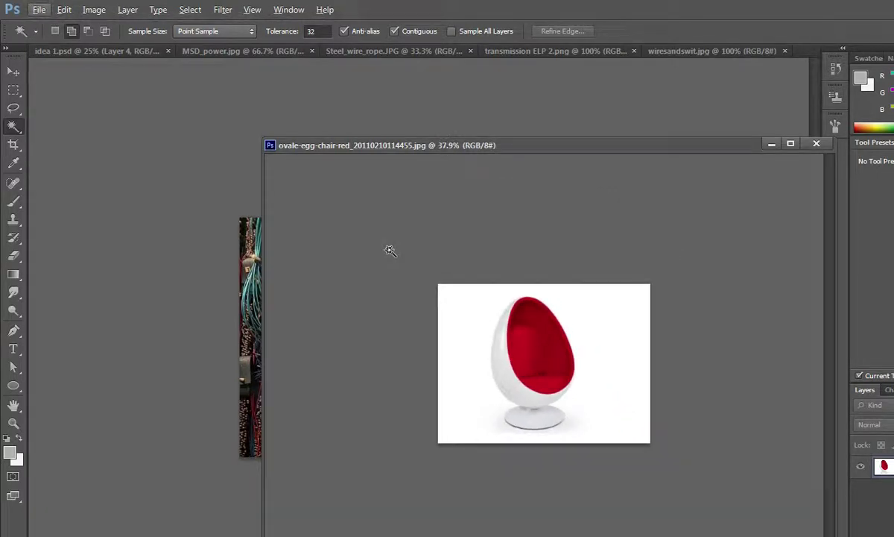
pyautogui.moveTo(263, 136); pyautogui.dragTo(616, 395)
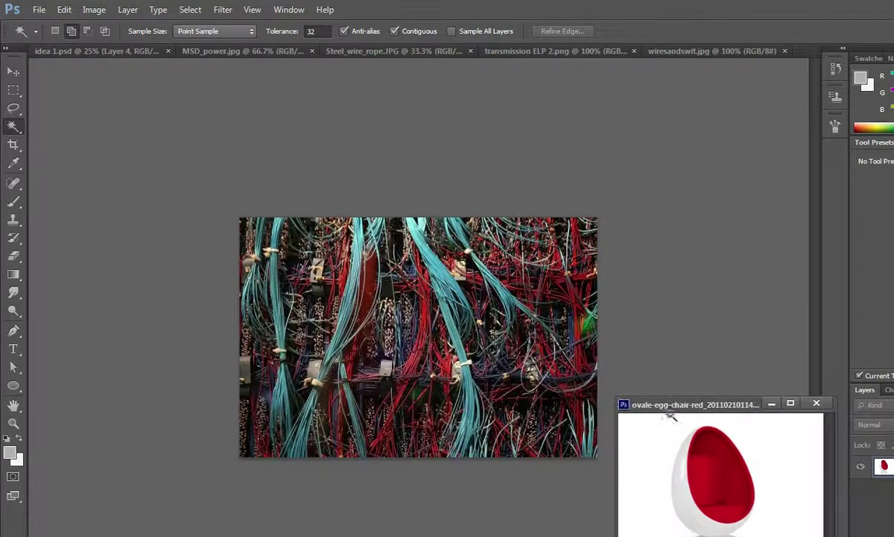
pyautogui.moveTo(673, 414); pyautogui.dragTo(656, 536)
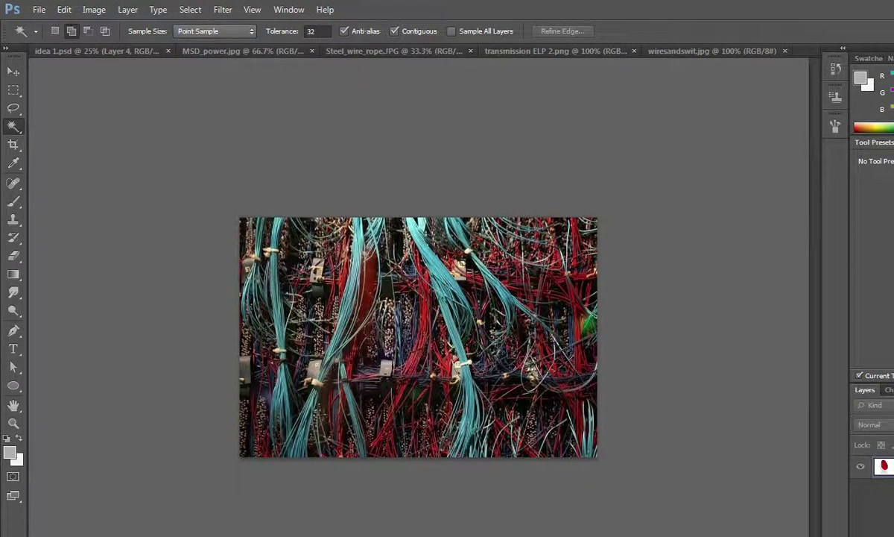
pyautogui.moveTo(674, 51)
pyautogui.mouseDown()
pyautogui.moveTo(692, 123)
pyautogui.moveTo(671, 535)
pyautogui.mouseUp()
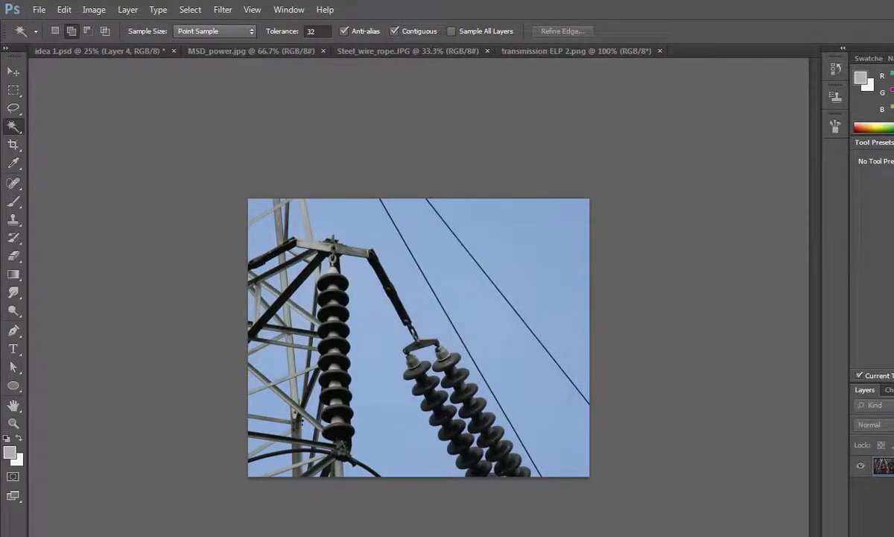
# Detach the transmission tower, steel rope and MSD_power photos into floating windows
pyautogui.moveTo(588, 50)
pyautogui.mouseDown()
pyautogui.moveTo(585, 123)
pyautogui.moveTo(119, 535)
pyautogui.mouseUp()
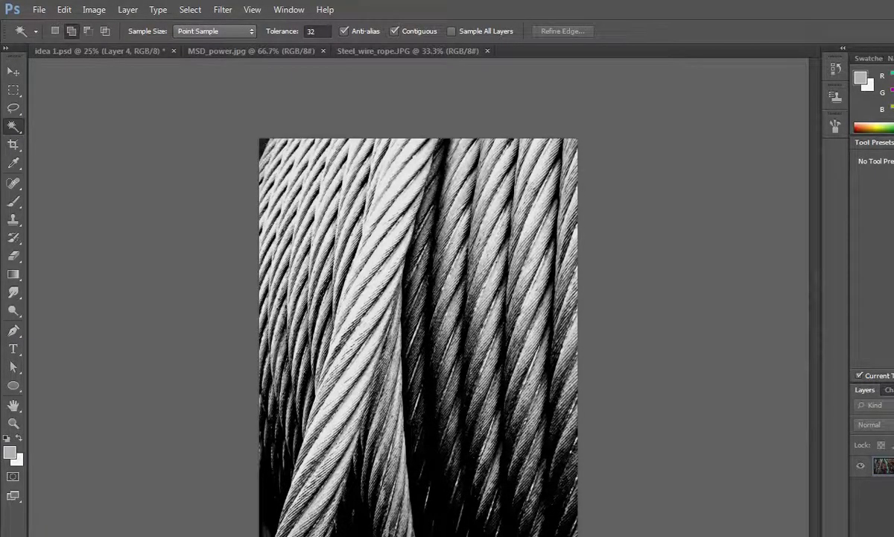
pyautogui.moveTo(435, 54); pyautogui.dragTo(418, 123)
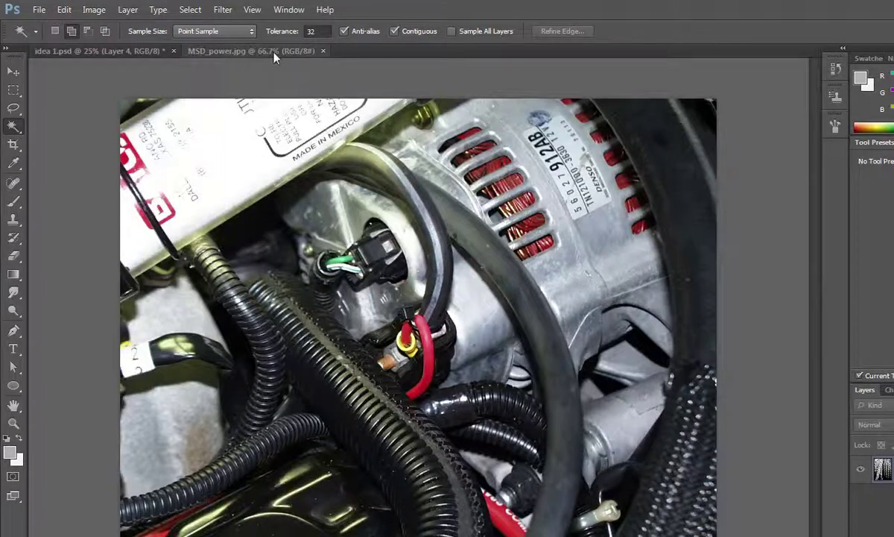
pyautogui.moveTo(257, 49); pyautogui.dragTo(273, 118)
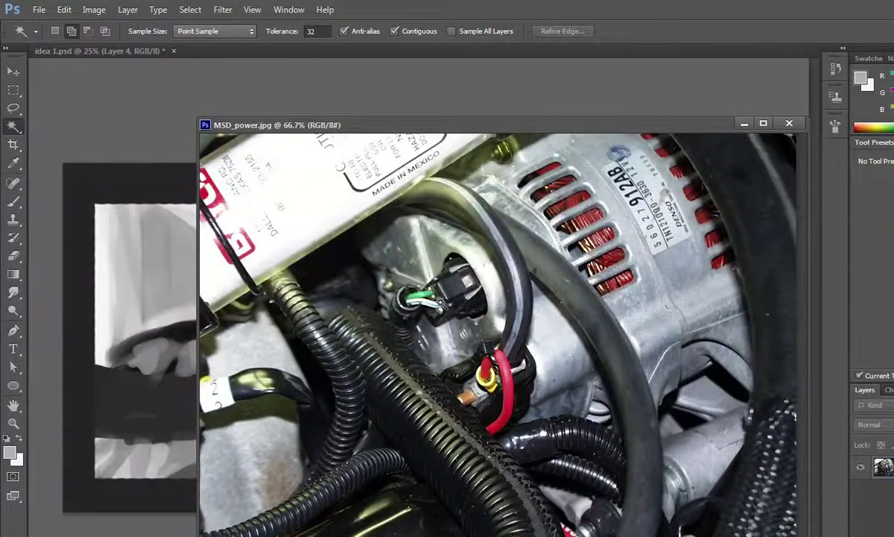
# Zoom out and shrink the MSD_power window to the lower right, then close the front reference window
pyautogui.scroll(-2, 438, 302)
pyautogui.scroll(-2, 439, 302)
pyautogui.scroll(-1, 440, 302)
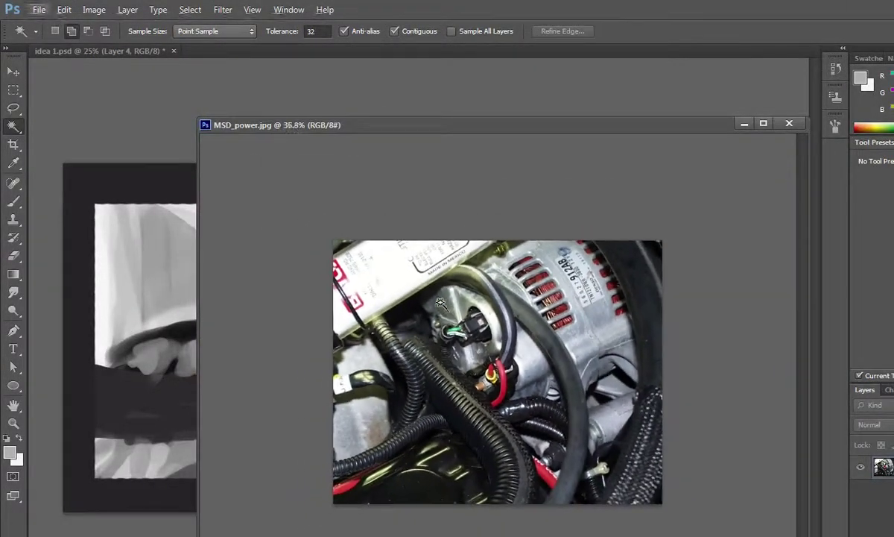
pyautogui.scroll(-1, 441, 302)
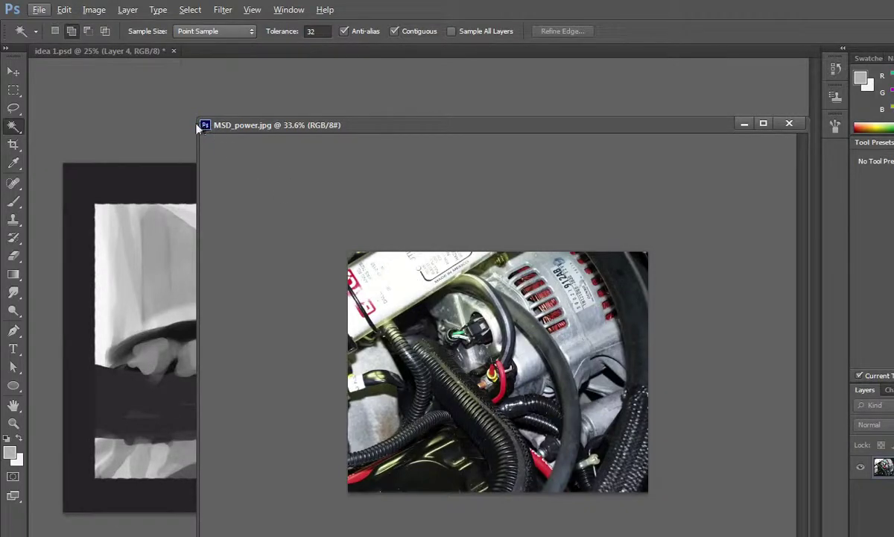
pyautogui.moveTo(200, 120)
pyautogui.mouseDown()
pyautogui.moveTo(452, 338)
pyautogui.moveTo(564, 373)
pyautogui.mouseUp()
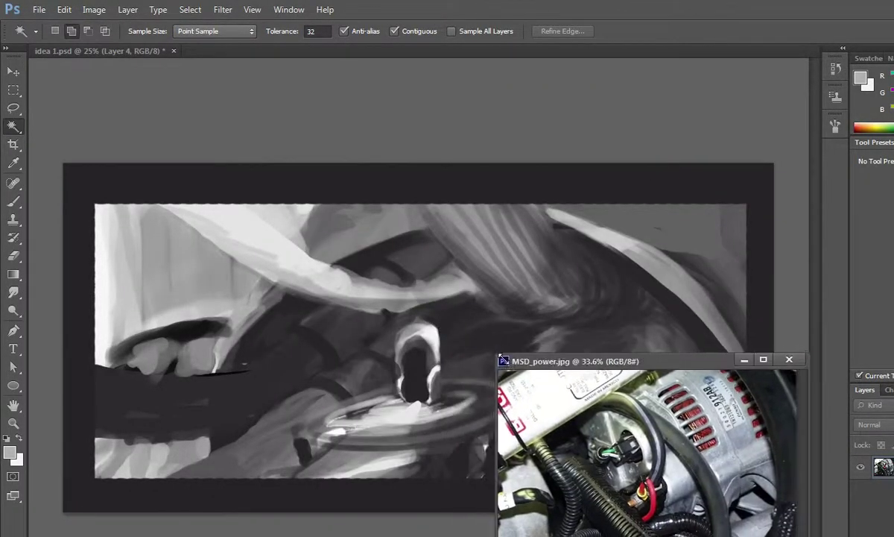
pyautogui.hotkey('ctrl', 'w')
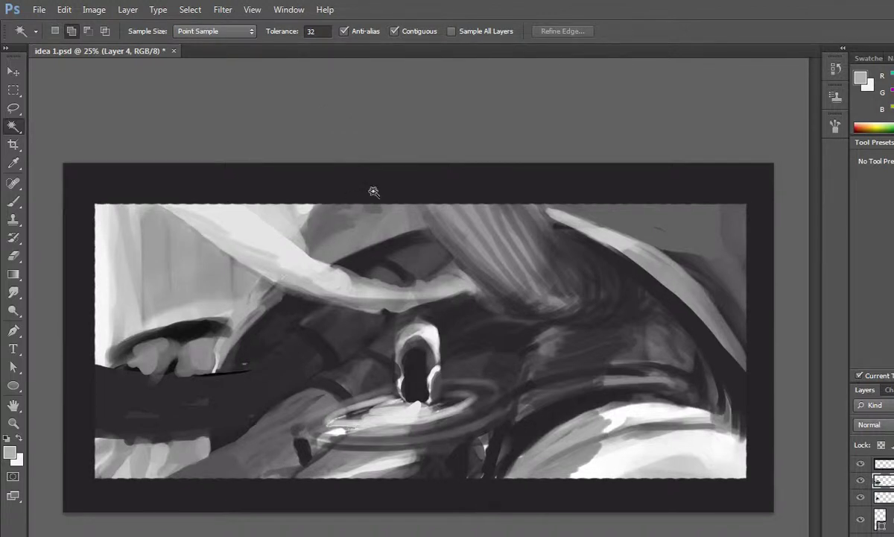
# Undo the last edit, create a new empty Layer 5 and make it active
pyautogui.hotkey('ctrl', 'z')
pyautogui.hotkey('ctrl', 'z')
pyautogui.hotkey('ctrl', 'z')
pyautogui.hotkey('ctrl', 'z')
pyautogui.click(15, 200)
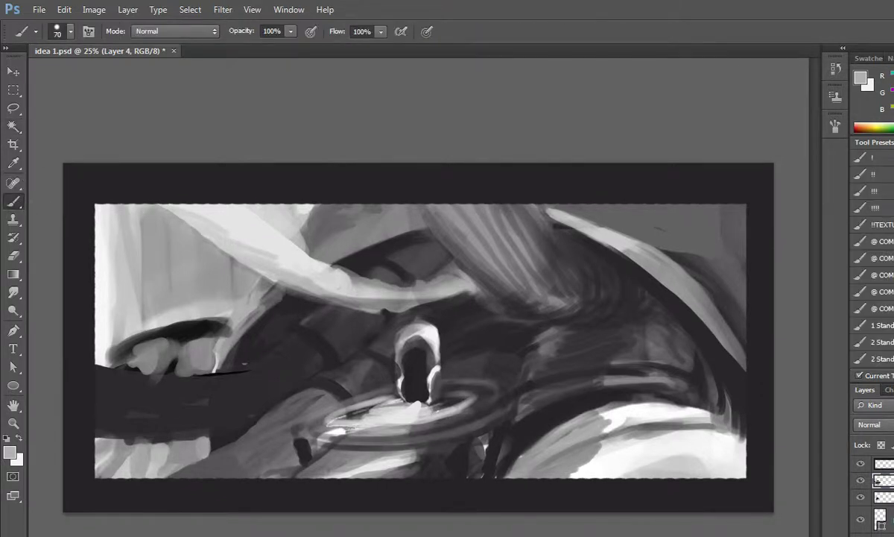
pyautogui.hotkey('ctrl', 'shift', 'alt', 'n')
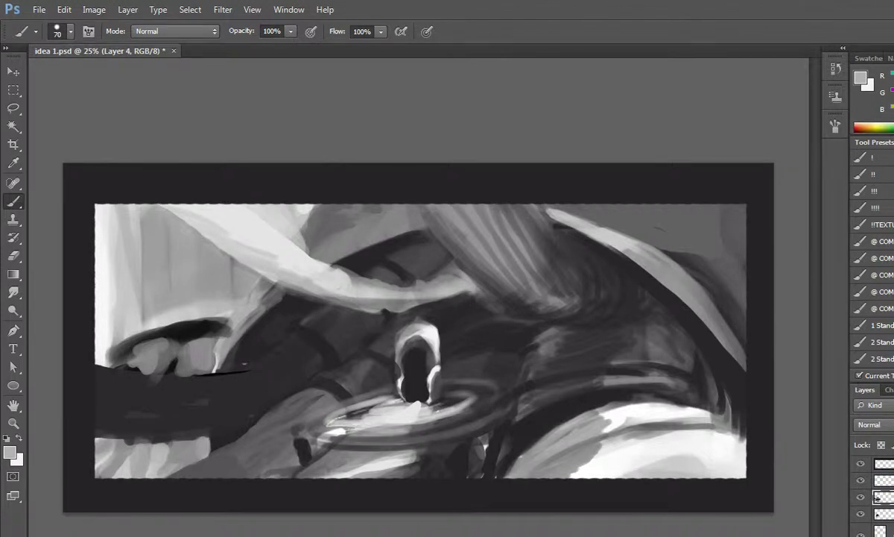
pyautogui.click(876, 483)
pyautogui.keyDown('ctrl'); pyautogui.click(877, 483); pyautogui.keyUp('ctrl')
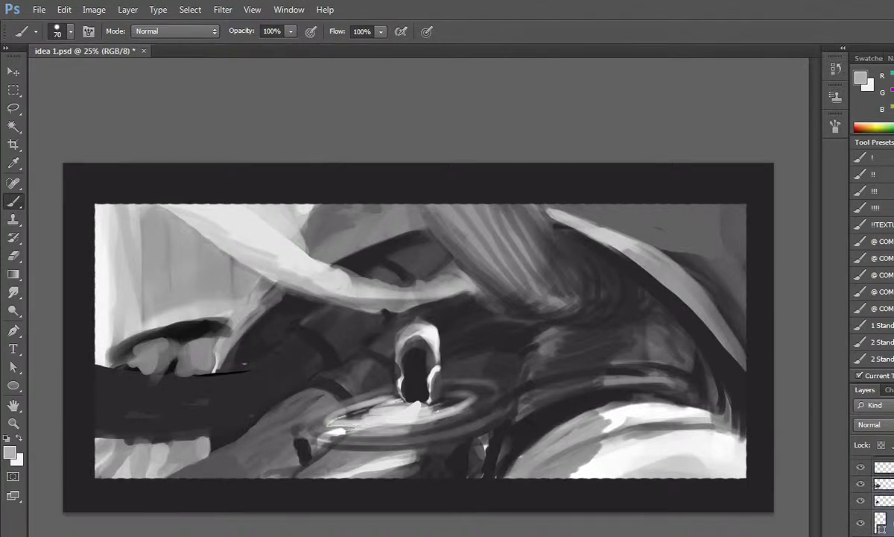
pyautogui.click(877, 483)
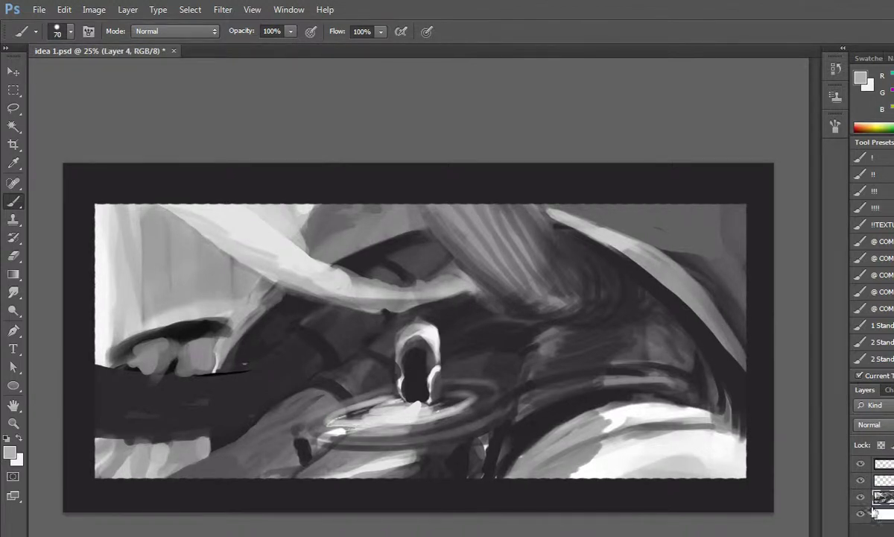
pyautogui.doubleClick(862, 480)
pyautogui.hotkey('alt', ']')
# Try dark border-grey diagonal strokes on Layer 5, then remove them
pyautogui.keyDown('alt'); pyautogui.click(633, 171); pyautogui.keyUp('alt')
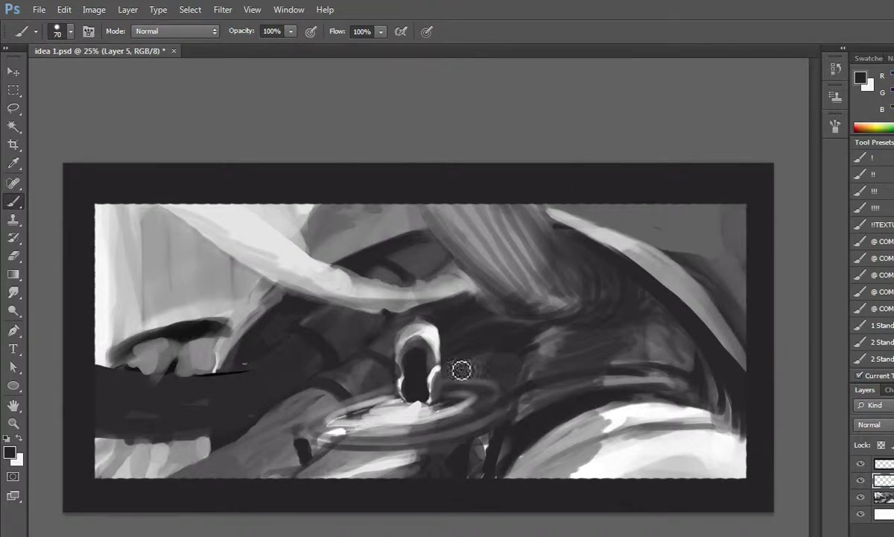
pyautogui.moveTo(410, 313)
pyautogui.mouseDown()
pyautogui.moveTo(257, 261)
pyautogui.moveTo(462, 339)
pyautogui.moveTo(291, 279)
pyautogui.moveTo(454, 287)
pyautogui.mouseUp()
pyautogui.moveTo(328, 219); pyautogui.dragTo(489, 302)
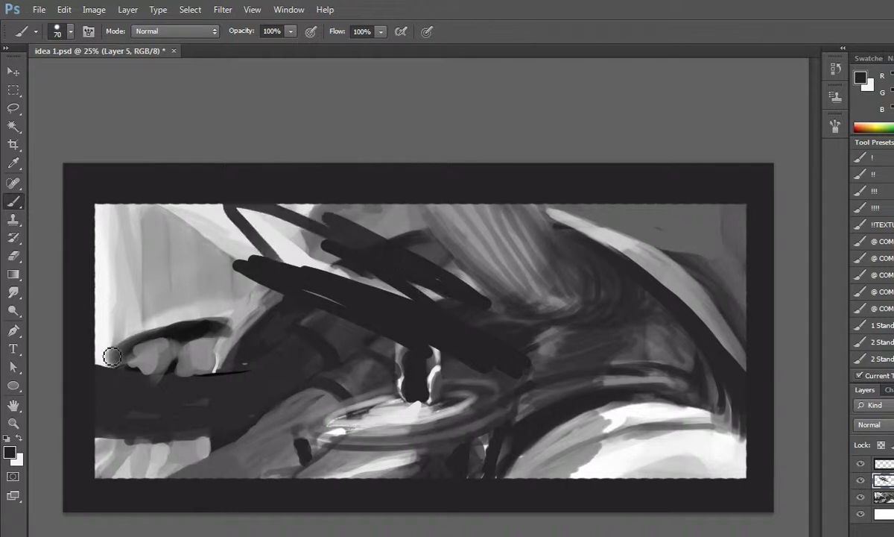
pyautogui.press('Delete')
pyautogui.hotkey('alt', '[')
pyautogui.moveTo(111, 356); pyautogui.dragTo(106, 349)
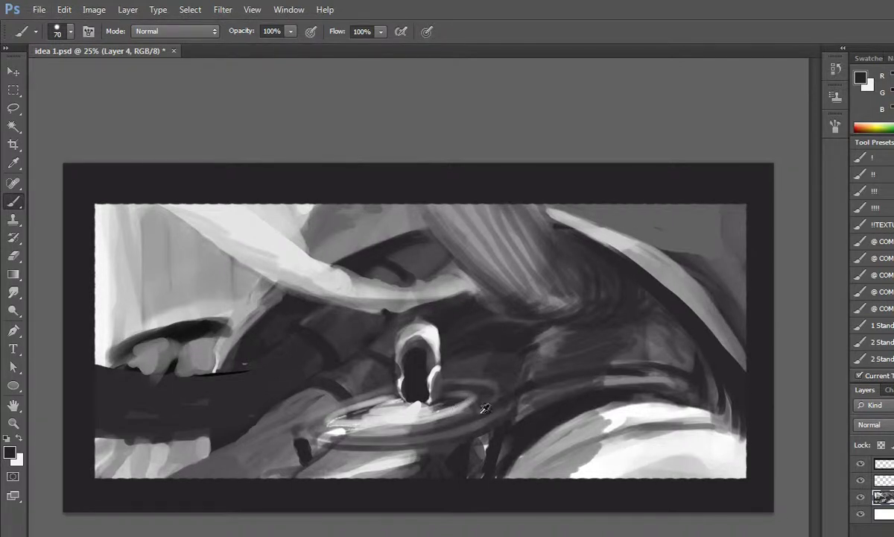
# Sample white and set the foreground colour to light grey e6e6e6
pyautogui.keyDown('alt'); pyautogui.click(636, 448); pyautogui.keyUp('alt')
pyautogui.press('i')
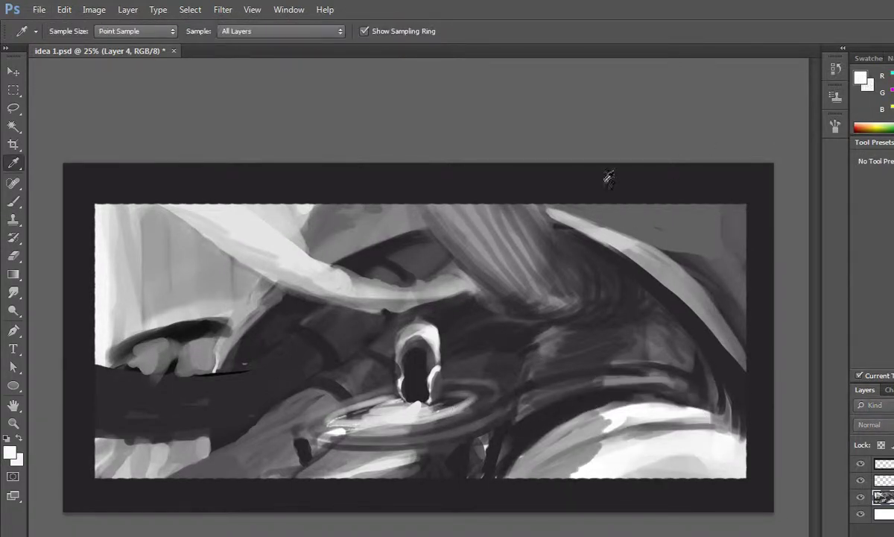
pyautogui.click(10, 452)
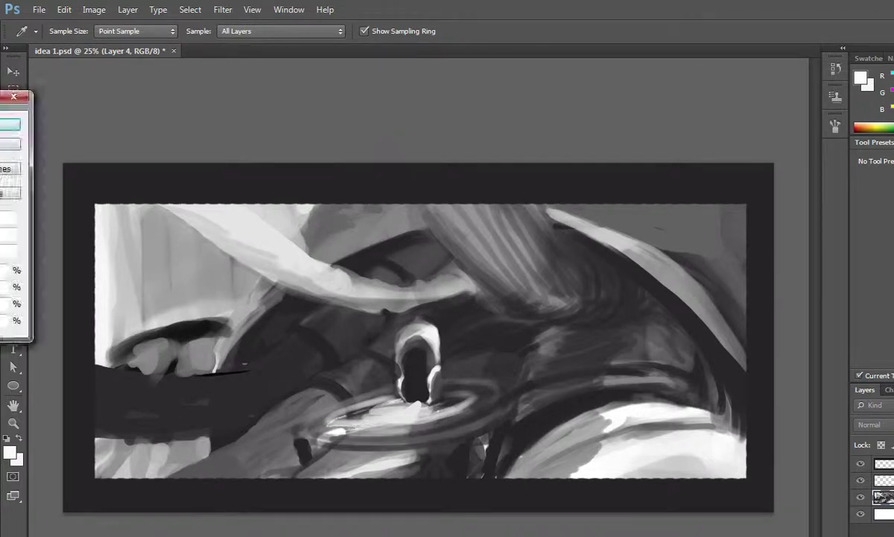
pyautogui.moveTo(569, 132); pyautogui.dragTo(539, 165)
pyautogui.moveTo(379, 216); pyautogui.dragTo(381, 214)
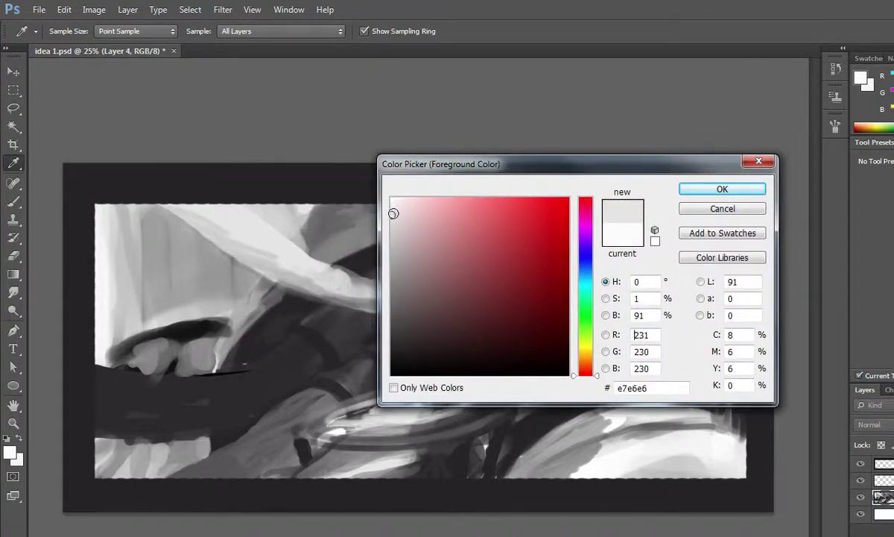
pyautogui.click(722, 189)
pyautogui.press('b')
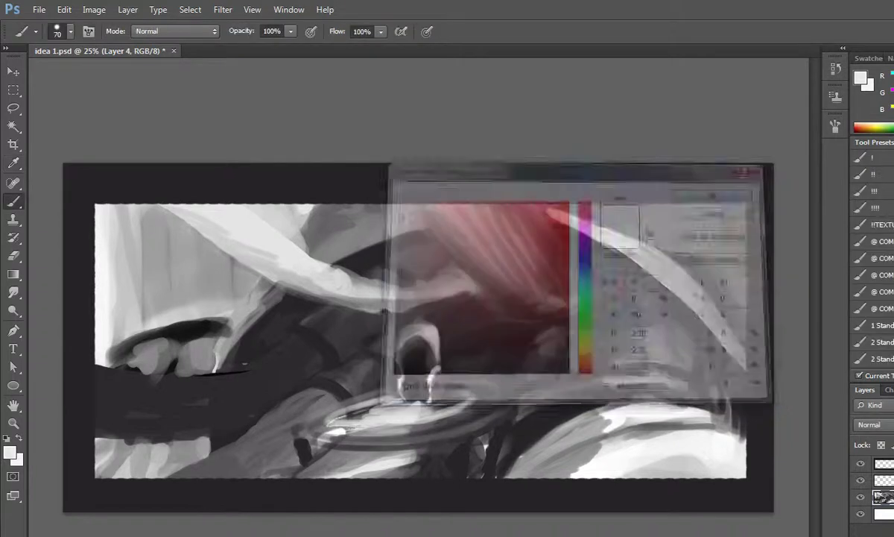
# Rework the white cloth at lower right with light and sampled mid-grey strokes
pyautogui.moveTo(661, 461)
pyautogui.mouseDown()
pyautogui.moveTo(625, 472)
pyautogui.moveTo(739, 471)
pyautogui.mouseUp()
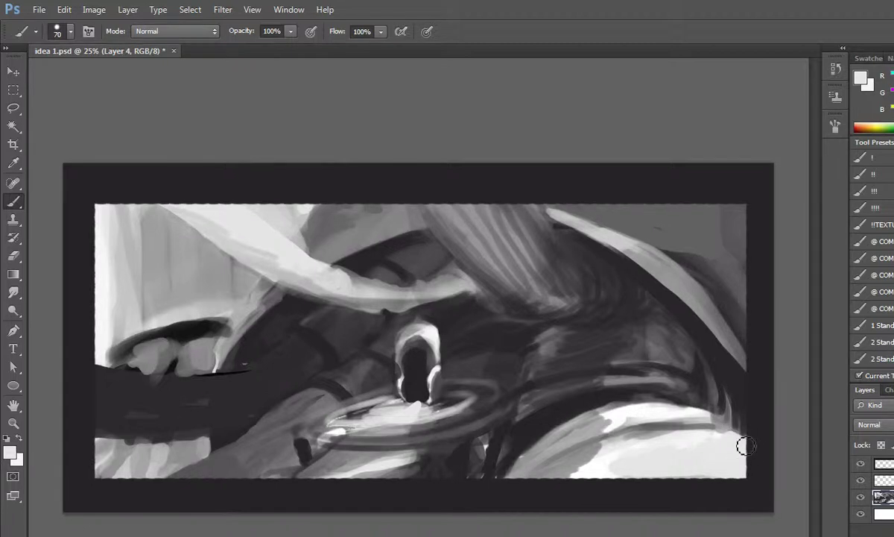
pyautogui.moveTo(743, 443); pyautogui.dragTo(704, 411)
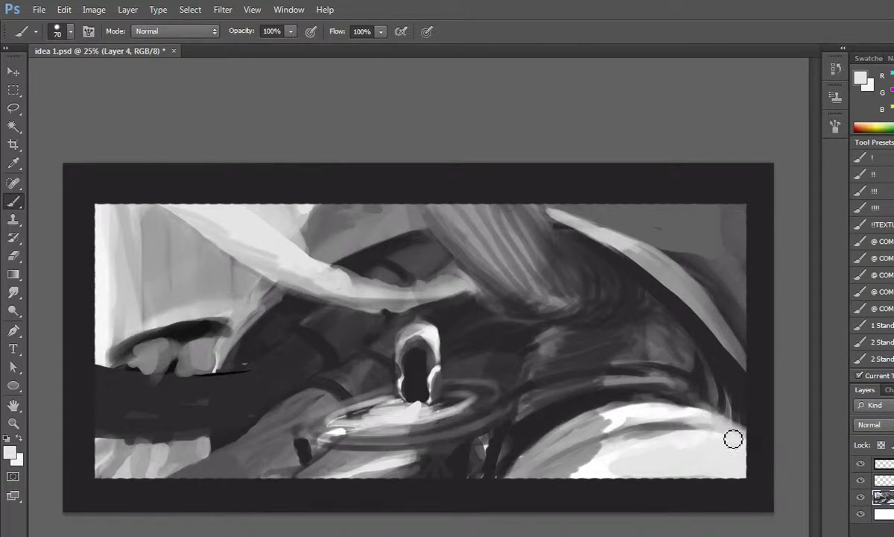
pyautogui.moveTo(701, 427)
pyautogui.mouseDown()
pyautogui.moveTo(648, 410)
pyautogui.moveTo(629, 423)
pyautogui.moveTo(639, 440)
pyautogui.moveTo(589, 432)
pyautogui.moveTo(623, 421)
pyautogui.mouseUp()
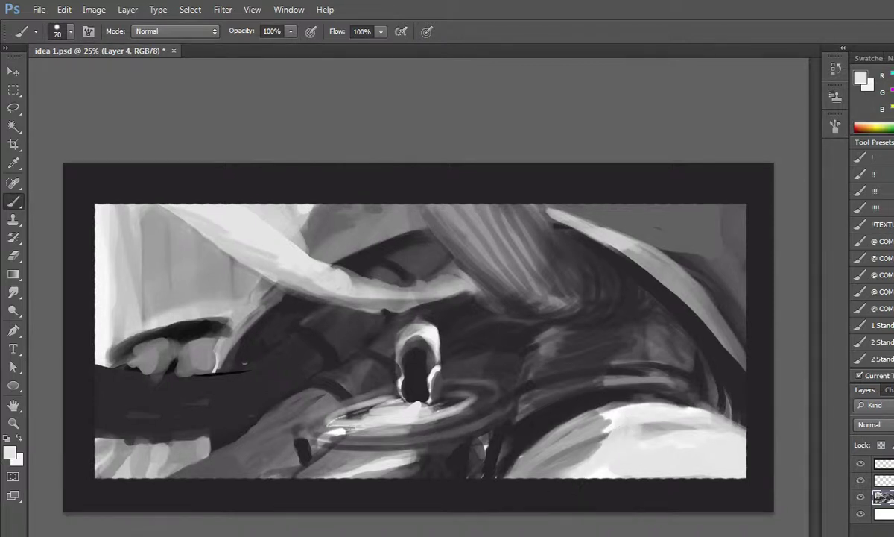
pyautogui.moveTo(597, 461)
pyautogui.mouseDown()
pyautogui.moveTo(619, 420)
pyautogui.moveTo(680, 438)
pyautogui.moveTo(683, 451)
pyautogui.moveTo(653, 444)
pyautogui.moveTo(675, 422)
pyautogui.moveTo(623, 429)
pyautogui.moveTo(662, 413)
pyautogui.moveTo(603, 422)
pyautogui.moveTo(585, 402)
pyautogui.moveTo(549, 421)
pyautogui.moveTo(599, 409)
pyautogui.moveTo(566, 384)
pyautogui.moveTo(573, 411)
pyautogui.moveTo(495, 414)
pyautogui.moveTo(579, 419)
pyautogui.moveTo(642, 393)
pyautogui.moveTo(684, 402)
pyautogui.moveTo(649, 377)
pyautogui.moveTo(647, 394)
pyautogui.moveTo(589, 362)
pyautogui.moveTo(611, 388)
pyautogui.moveTo(692, 407)
pyautogui.moveTo(720, 425)
pyautogui.moveTo(700, 413)
pyautogui.mouseUp()
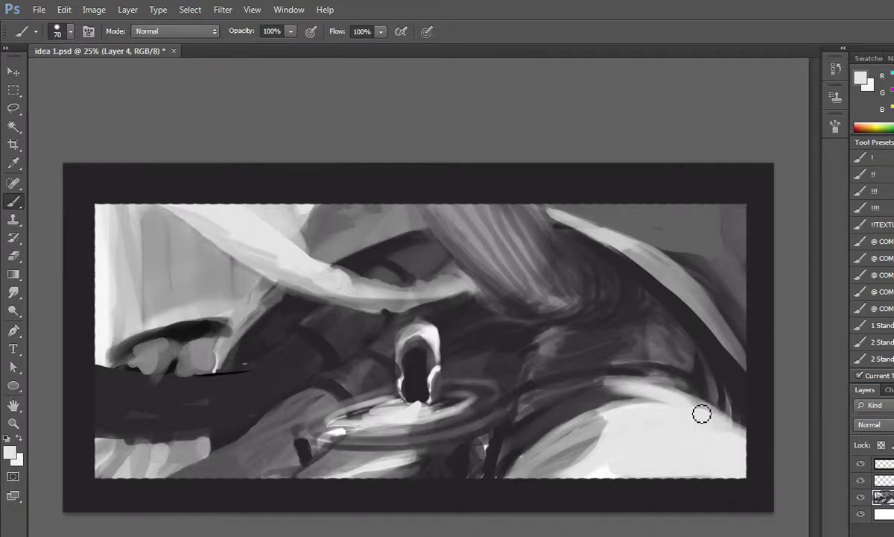
pyautogui.moveTo(649, 376)
pyautogui.mouseDown()
pyautogui.moveTo(566, 347)
pyautogui.moveTo(600, 375)
pyautogui.moveTo(671, 389)
pyautogui.moveTo(685, 406)
pyautogui.moveTo(697, 401)
pyautogui.moveTo(679, 379)
pyautogui.moveTo(589, 349)
pyautogui.moveTo(536, 344)
pyautogui.moveTo(600, 376)
pyautogui.moveTo(551, 358)
pyautogui.moveTo(599, 377)
pyautogui.moveTo(551, 395)
pyautogui.moveTo(589, 395)
pyautogui.moveTo(568, 403)
pyautogui.moveTo(625, 397)
pyautogui.moveTo(522, 393)
pyautogui.moveTo(527, 427)
pyautogui.moveTo(553, 397)
pyautogui.moveTo(544, 398)
pyautogui.moveTo(586, 389)
pyautogui.moveTo(515, 380)
pyautogui.moveTo(545, 389)
pyautogui.moveTo(616, 376)
pyautogui.moveTo(578, 351)
pyautogui.mouseUp()
pyautogui.keyDown('alt'); pyautogui.click(570, 442); pyautogui.keyUp('alt')
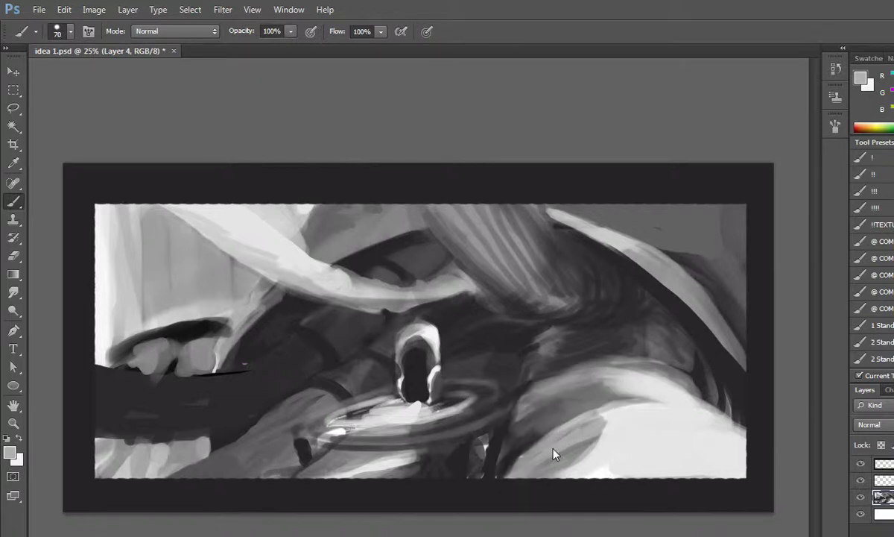
pyautogui.moveTo(545, 440)
pyautogui.mouseDown()
pyautogui.moveTo(567, 415)
pyautogui.moveTo(535, 439)
pyautogui.moveTo(563, 434)
pyautogui.mouseUp()
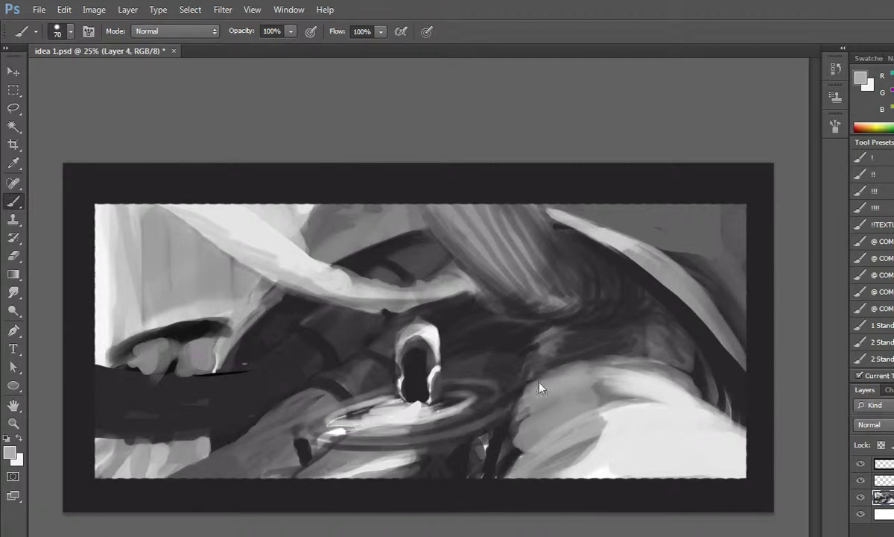
pyautogui.moveTo(523, 382); pyautogui.dragTo(521, 411)
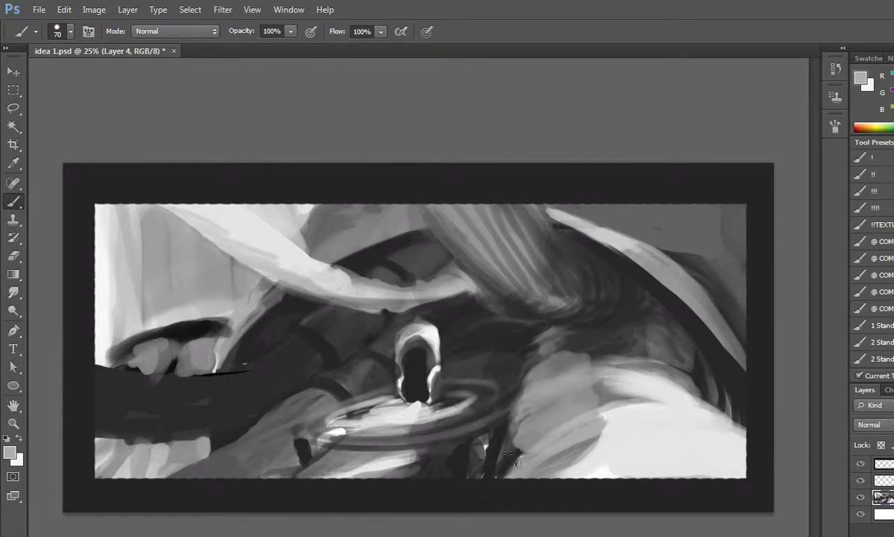
pyautogui.moveTo(518, 436)
pyautogui.mouseDown()
pyautogui.moveTo(504, 474)
pyautogui.moveTo(530, 488)
pyautogui.moveTo(515, 463)
pyautogui.moveTo(535, 463)
pyautogui.mouseUp()
pyautogui.moveTo(613, 444); pyautogui.dragTo(576, 416)
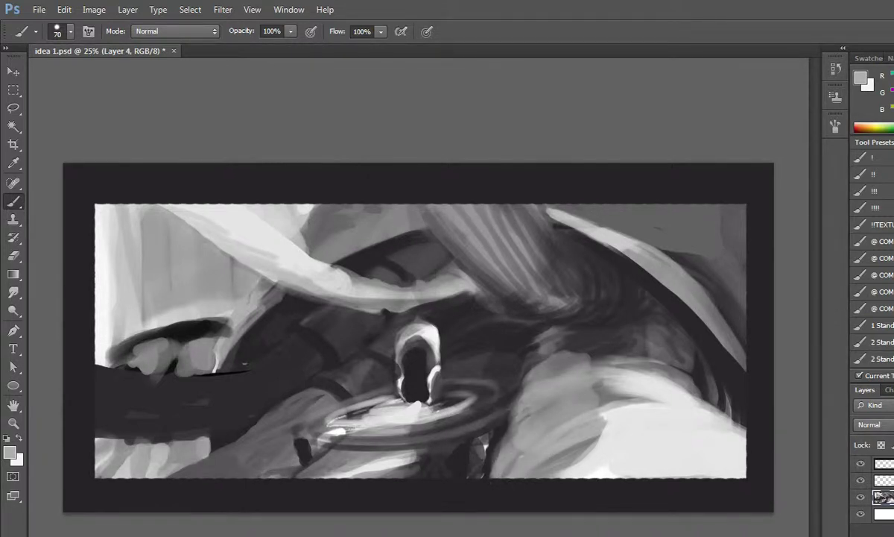
# Repaint the hair and neck with sampled dark and light grey strokes
pyautogui.keyDown('alt'); pyautogui.click(695, 368); pyautogui.keyUp('alt')
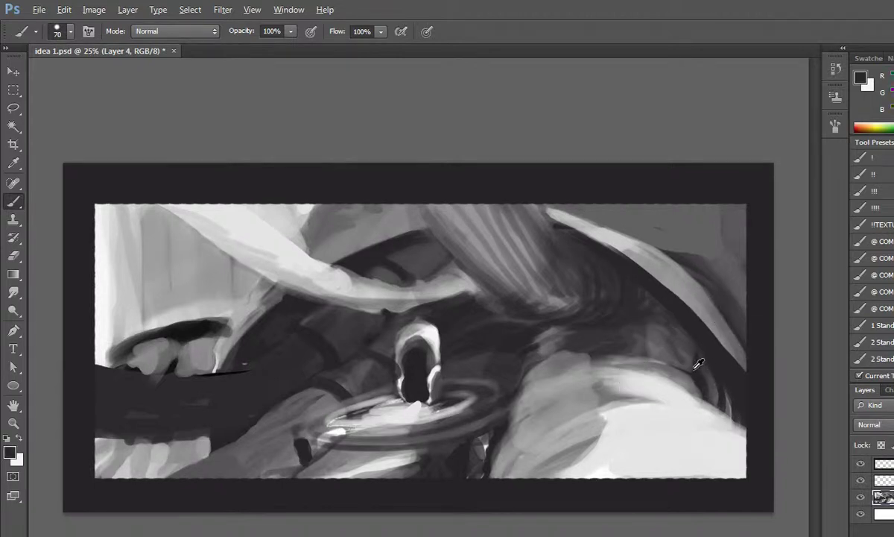
pyautogui.moveTo(659, 350); pyautogui.dragTo(638, 325)
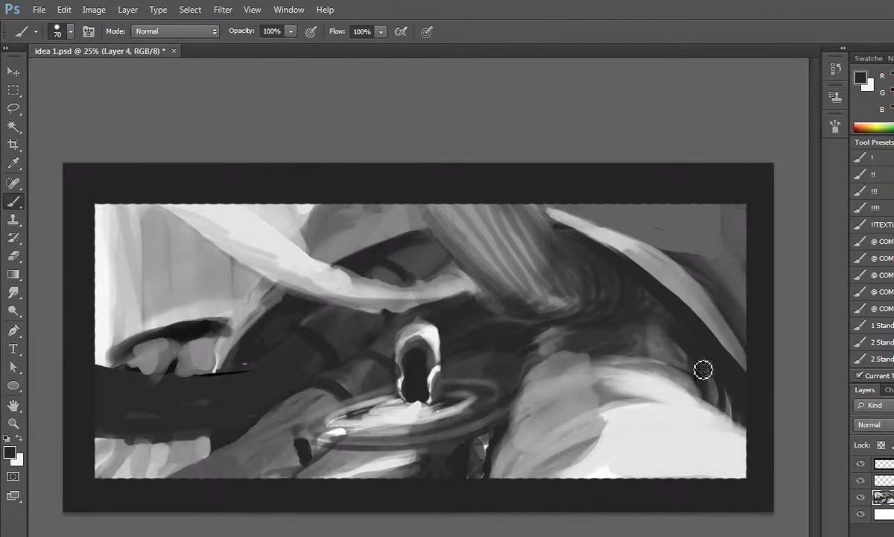
pyautogui.keyDown('alt'); pyautogui.click(629, 356); pyautogui.keyUp('alt')
pyautogui.moveTo(648, 373); pyautogui.dragTo(608, 319)
pyautogui.moveTo(652, 347); pyautogui.dragTo(615, 313)
pyautogui.moveTo(649, 365)
pyautogui.mouseDown()
pyautogui.moveTo(596, 309)
pyautogui.moveTo(566, 313)
pyautogui.mouseUp()
pyautogui.moveTo(592, 362); pyautogui.dragTo(655, 364)
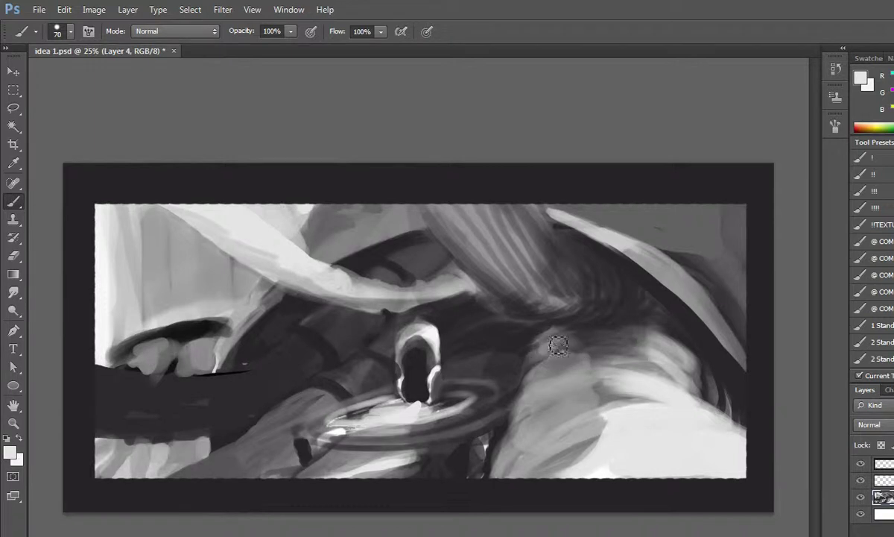
pyautogui.moveTo(555, 356); pyautogui.dragTo(547, 341)
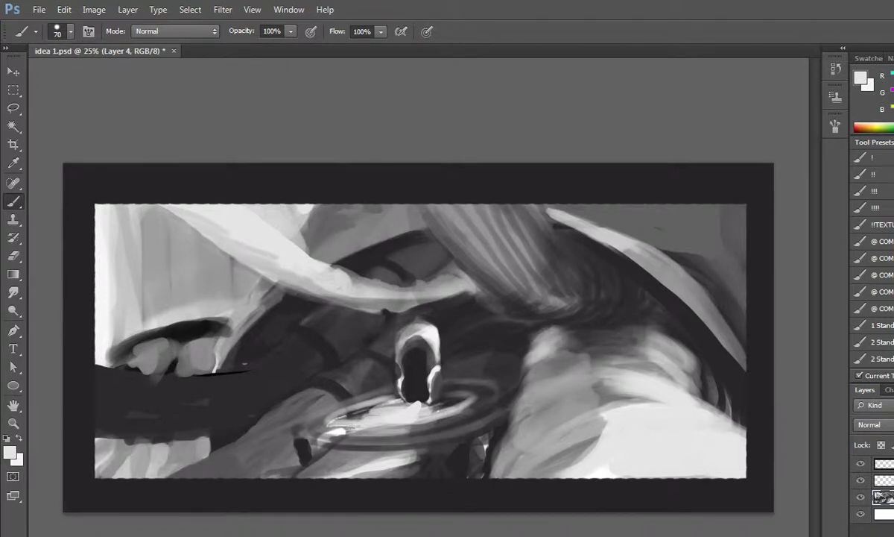
pyautogui.moveTo(529, 377); pyautogui.dragTo(535, 362)
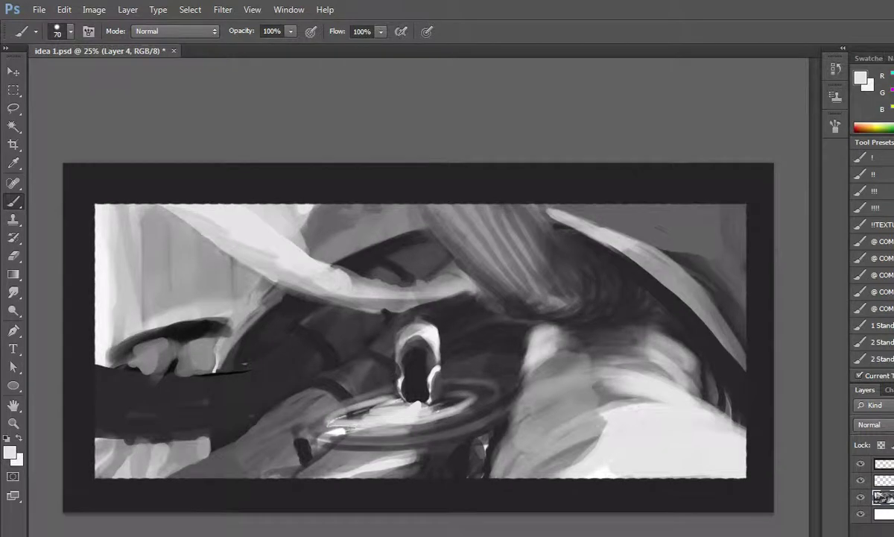
pyautogui.scroll(2, 488, 350)
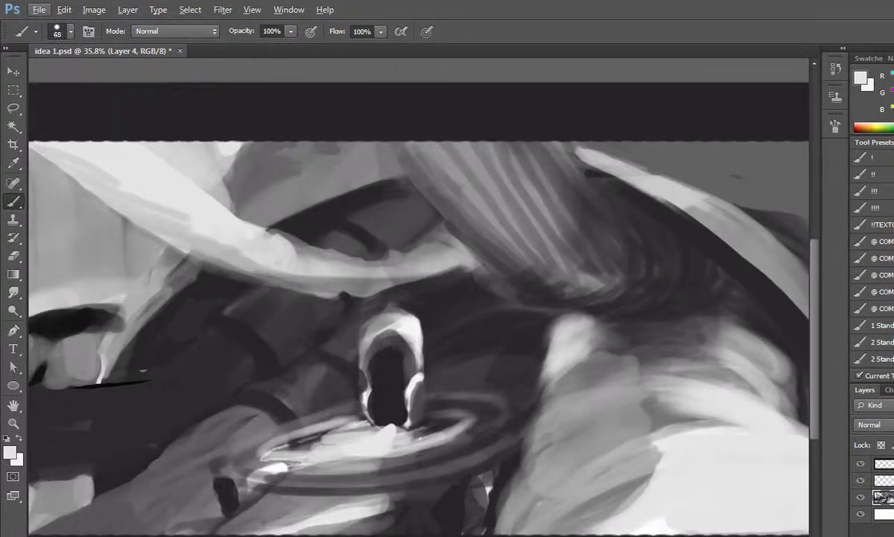
# Shrink the brush to 25 px and paint a thin light rim along the shoulder and neck edge
pyautogui.press('[')
pyautogui.press('[')
pyautogui.press('[')
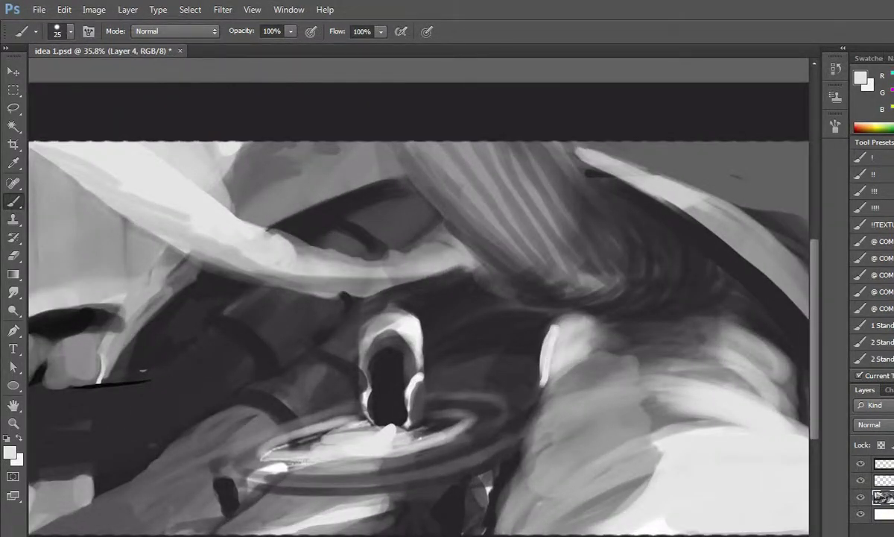
pyautogui.moveTo(557, 324); pyautogui.dragTo(544, 404)
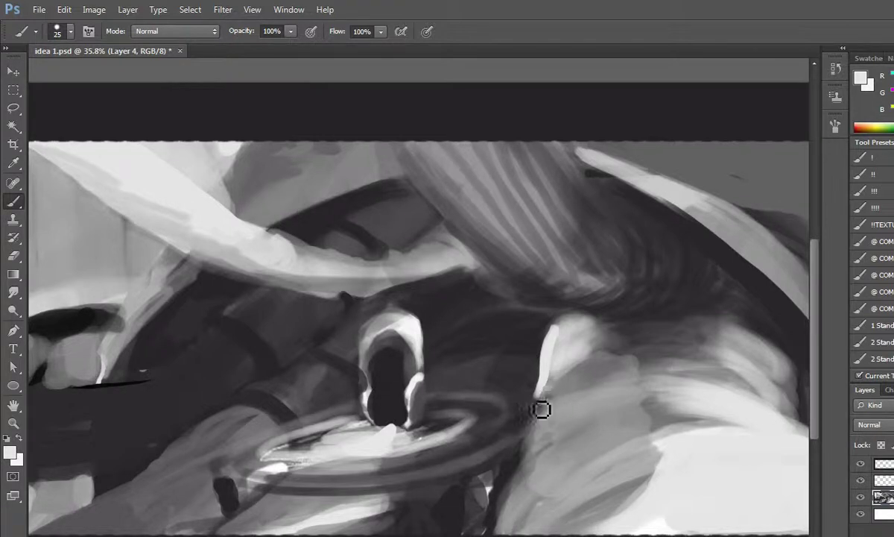
pyautogui.moveTo(538, 415)
pyautogui.mouseDown()
pyautogui.moveTo(563, 363)
pyautogui.moveTo(561, 337)
pyautogui.moveTo(591, 321)
pyautogui.moveTo(580, 323)
pyautogui.moveTo(549, 391)
pyautogui.moveTo(590, 363)
pyautogui.moveTo(587, 325)
pyautogui.moveTo(590, 332)
pyautogui.mouseUp()
pyautogui.scroll(-2, 618, 328)
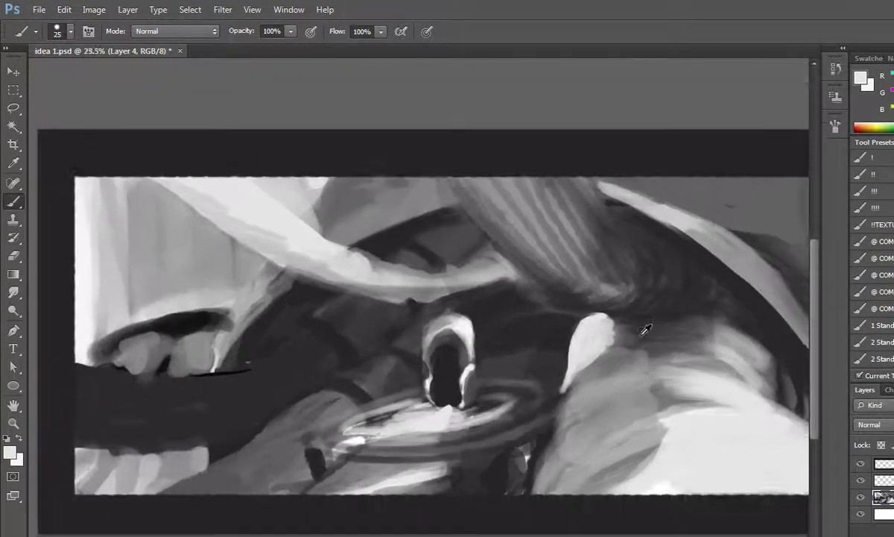
pyautogui.scroll(-2, 619, 328)
pyautogui.scroll(1, 596, 339)
pyautogui.scroll(2, 596, 339)
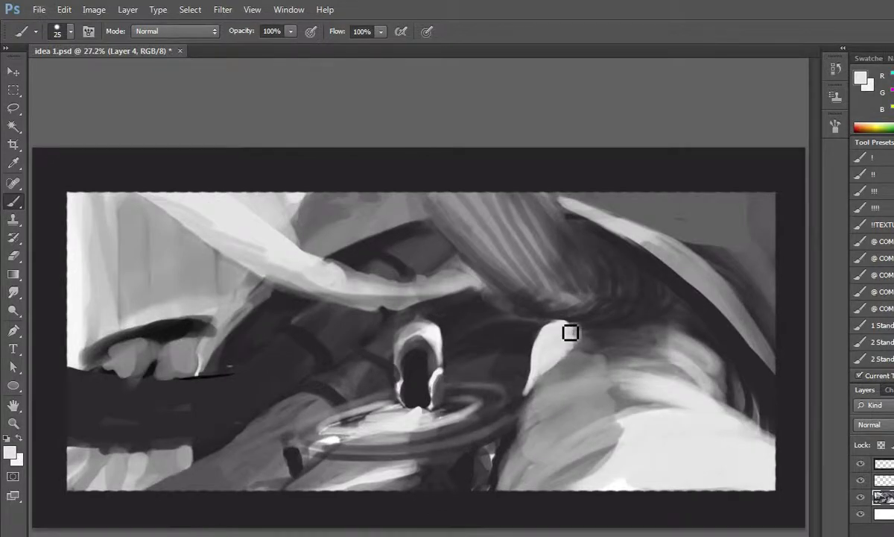
pyautogui.moveTo(573, 332)
pyautogui.mouseDown()
pyautogui.moveTo(699, 322)
pyautogui.moveTo(733, 362)
pyautogui.moveTo(733, 405)
pyautogui.moveTo(770, 434)
pyautogui.moveTo(784, 468)
pyautogui.mouseUp()
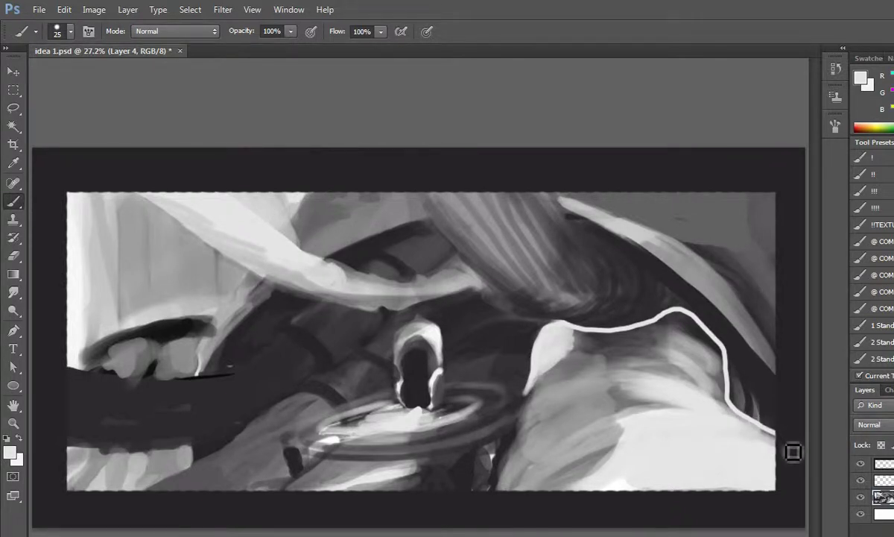
# Run light strokes along the shoulder and paint out the grey mark in the right light shape
pyautogui.moveTo(534, 382); pyautogui.dragTo(501, 503)
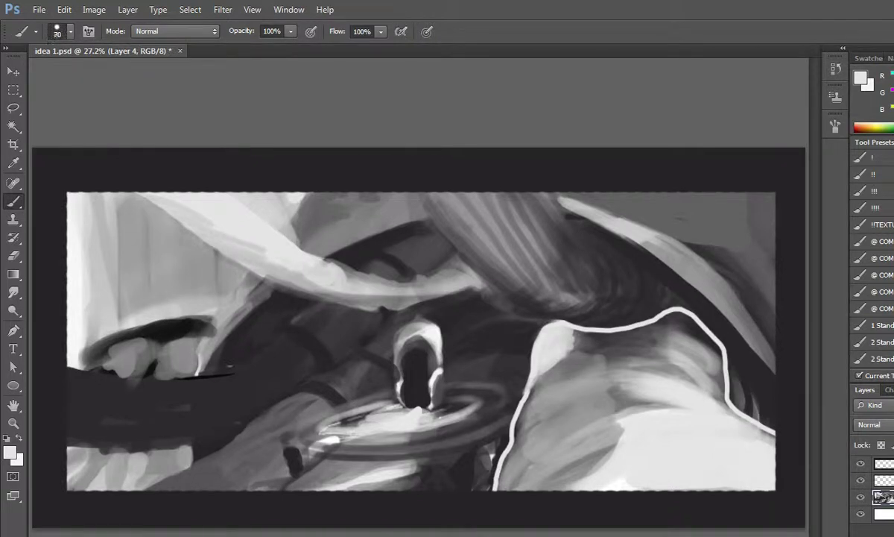
pyautogui.moveTo(581, 352)
pyautogui.mouseDown()
pyautogui.moveTo(561, 338)
pyautogui.moveTo(565, 353)
pyautogui.moveTo(543, 371)
pyautogui.moveTo(562, 357)
pyautogui.moveTo(560, 377)
pyautogui.moveTo(526, 423)
pyautogui.moveTo(543, 405)
pyautogui.moveTo(512, 477)
pyautogui.moveTo(556, 417)
pyautogui.moveTo(556, 453)
pyautogui.moveTo(574, 488)
pyautogui.moveTo(590, 408)
pyautogui.moveTo(573, 355)
pyautogui.moveTo(609, 367)
pyautogui.moveTo(585, 351)
pyautogui.moveTo(590, 342)
pyautogui.moveTo(686, 321)
pyautogui.moveTo(721, 367)
pyautogui.moveTo(719, 411)
pyautogui.moveTo(753, 432)
pyautogui.moveTo(761, 457)
pyautogui.moveTo(715, 476)
pyautogui.moveTo(635, 387)
pyautogui.moveTo(639, 481)
pyautogui.moveTo(612, 503)
pyautogui.mouseUp()
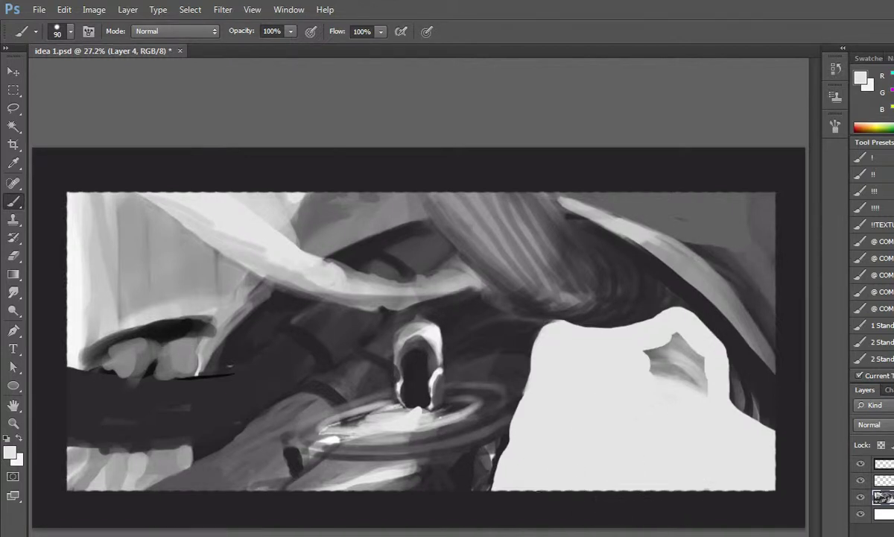
pyautogui.moveTo(649, 366)
pyautogui.mouseDown()
pyautogui.moveTo(649, 351)
pyautogui.moveTo(667, 382)
pyautogui.moveTo(680, 356)
pyautogui.moveTo(701, 398)
pyautogui.moveTo(707, 375)
pyautogui.mouseUp()
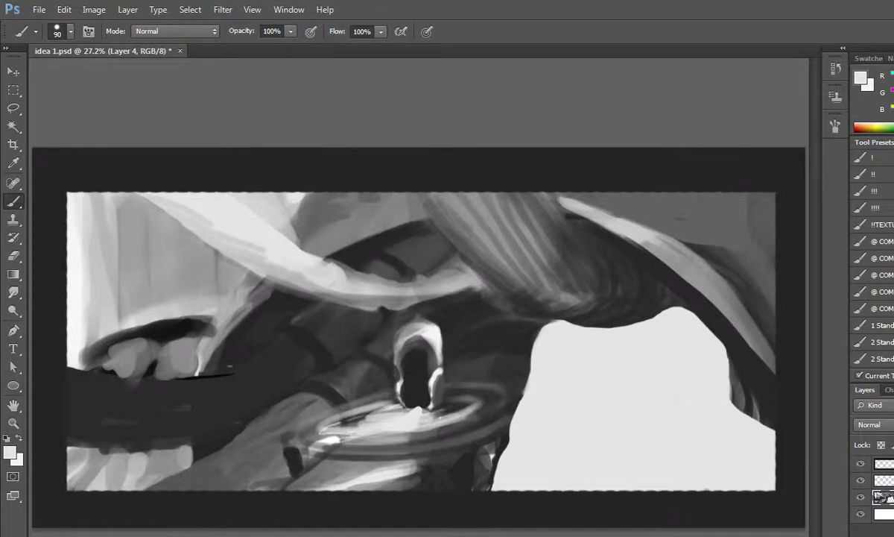
pyautogui.scroll(-3, 371, 274)
pyautogui.scroll(2, 370, 273)
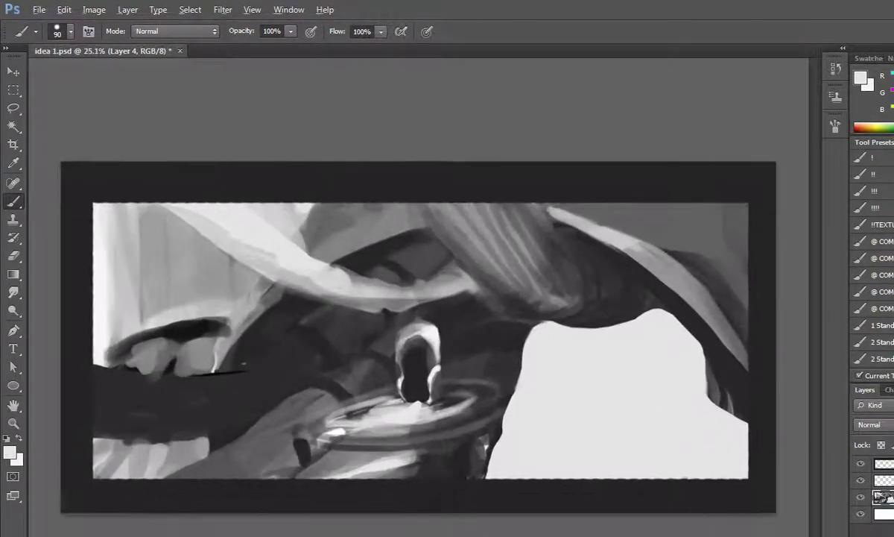
# Repaint the light arm from centre to elbow, undoing a stray stroke and brightening its lower edge
pyautogui.scroll(2, 371, 274)
pyautogui.moveTo(467, 281)
pyautogui.mouseDown()
pyautogui.moveTo(448, 279)
pyautogui.moveTo(479, 283)
pyautogui.moveTo(429, 299)
pyautogui.moveTo(391, 295)
pyautogui.moveTo(319, 201)
pyautogui.moveTo(335, 203)
pyautogui.moveTo(376, 259)
pyautogui.moveTo(409, 279)
pyautogui.moveTo(325, 178)
pyautogui.moveTo(398, 280)
pyautogui.moveTo(382, 283)
pyautogui.moveTo(312, 202)
pyautogui.moveTo(400, 310)
pyautogui.moveTo(382, 297)
pyautogui.moveTo(410, 306)
pyautogui.mouseUp()
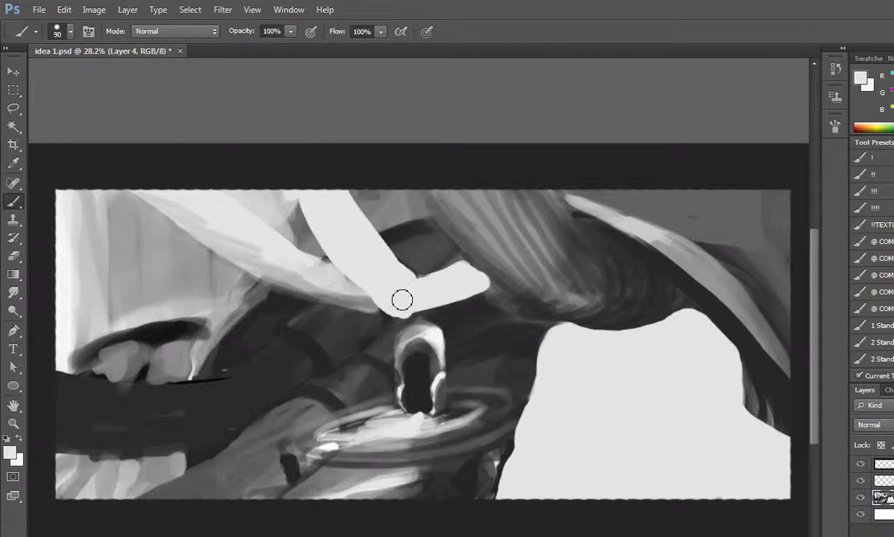
pyautogui.hotkey('ctrl', 'z')
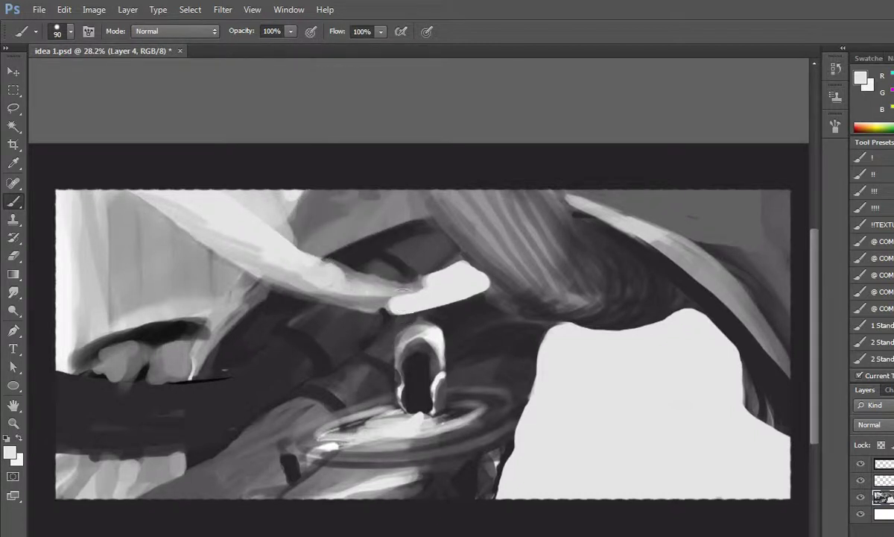
pyautogui.moveTo(417, 285)
pyautogui.mouseDown()
pyautogui.moveTo(375, 286)
pyautogui.moveTo(315, 261)
pyautogui.moveTo(208, 176)
pyautogui.mouseUp()
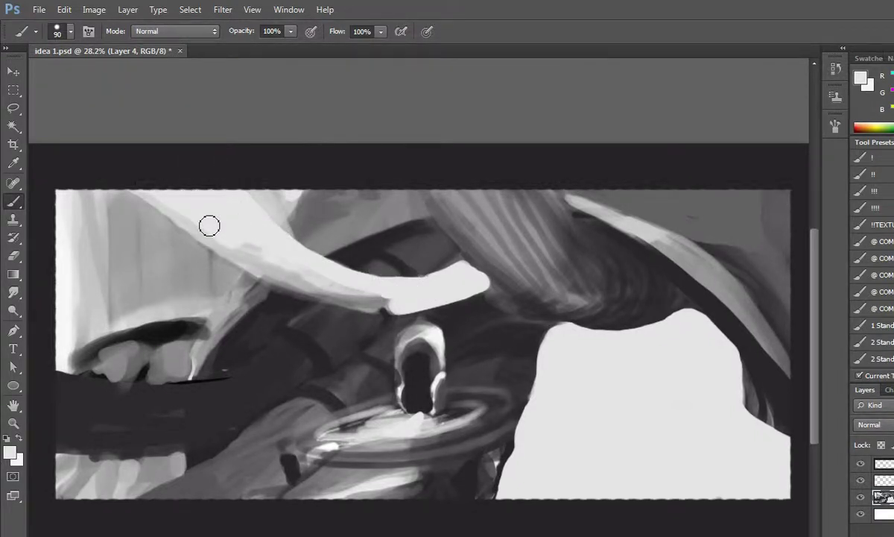
pyautogui.moveTo(226, 241)
pyautogui.mouseDown()
pyautogui.moveTo(261, 267)
pyautogui.moveTo(260, 249)
pyautogui.moveTo(355, 291)
pyautogui.moveTo(344, 296)
pyautogui.moveTo(400, 306)
pyautogui.moveTo(475, 285)
pyautogui.moveTo(463, 269)
pyautogui.moveTo(474, 280)
pyautogui.moveTo(471, 269)
pyautogui.mouseUp()
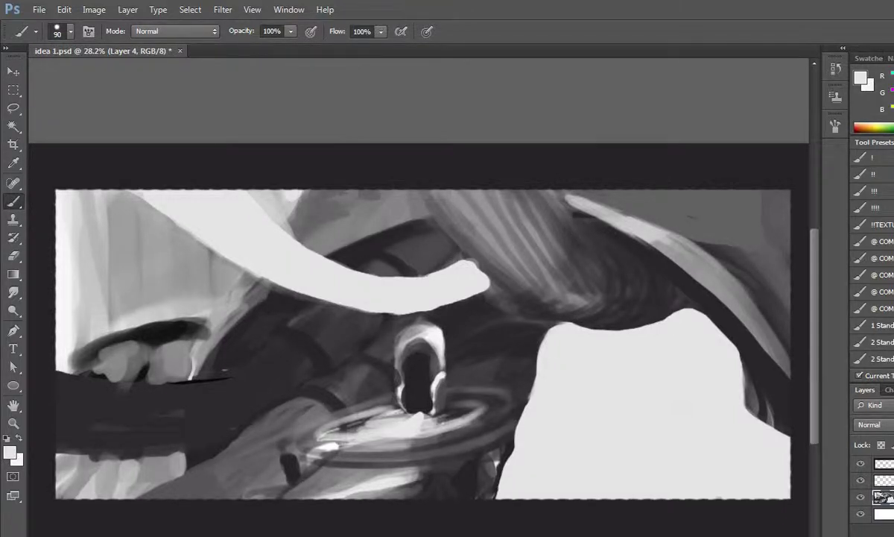
# Magic Wand select the right light shape and the arm and move them to their own layer
pyautogui.click(861, 498)
pyautogui.click(861, 498)
pyautogui.click(12, 127)
pyautogui.click(600, 420)
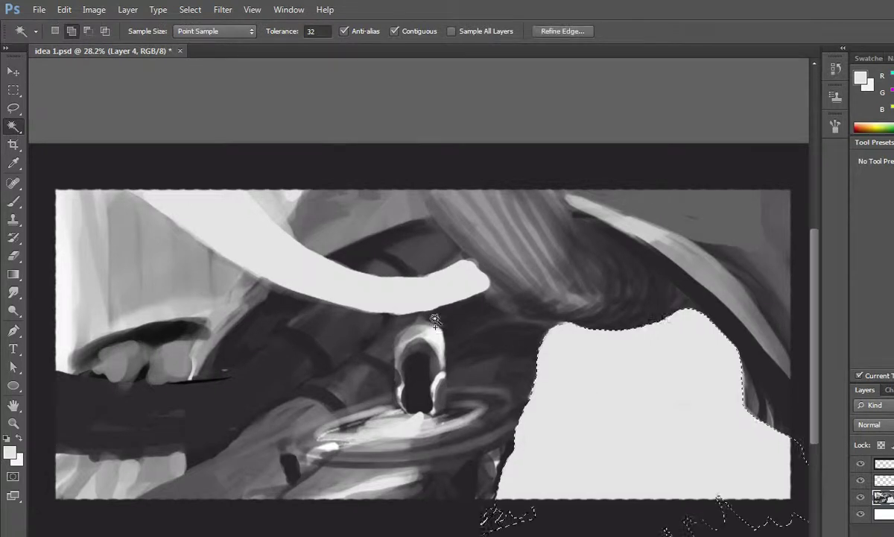
pyautogui.click(346, 280)
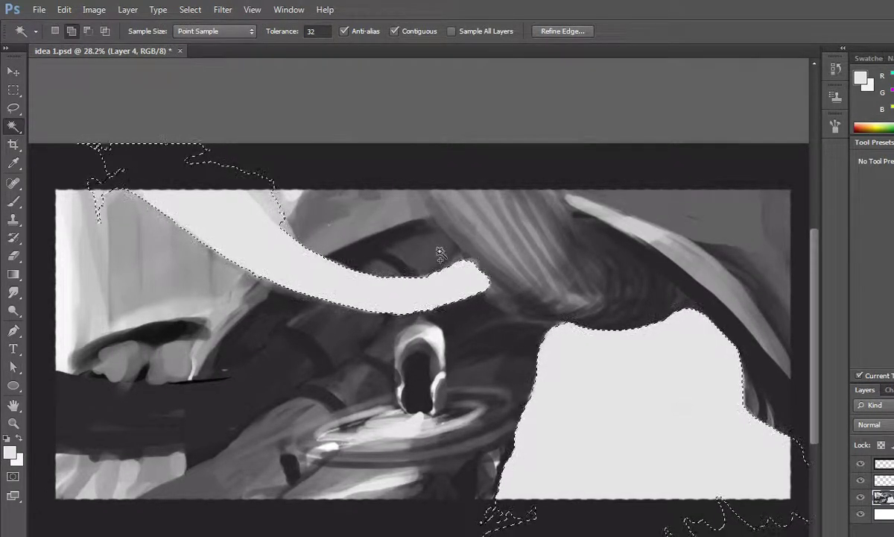
pyautogui.hotkey('alt', '[')
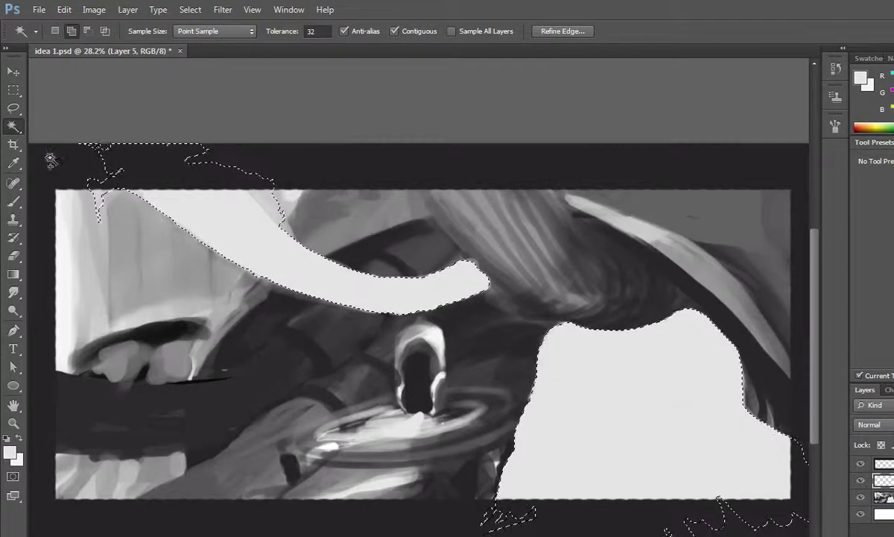
pyautogui.click(64, 10)
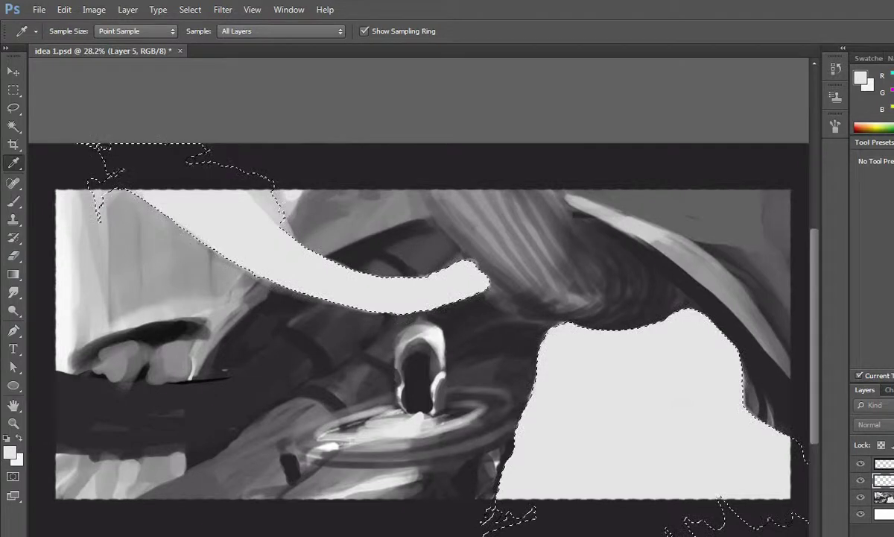
pyautogui.press('w')
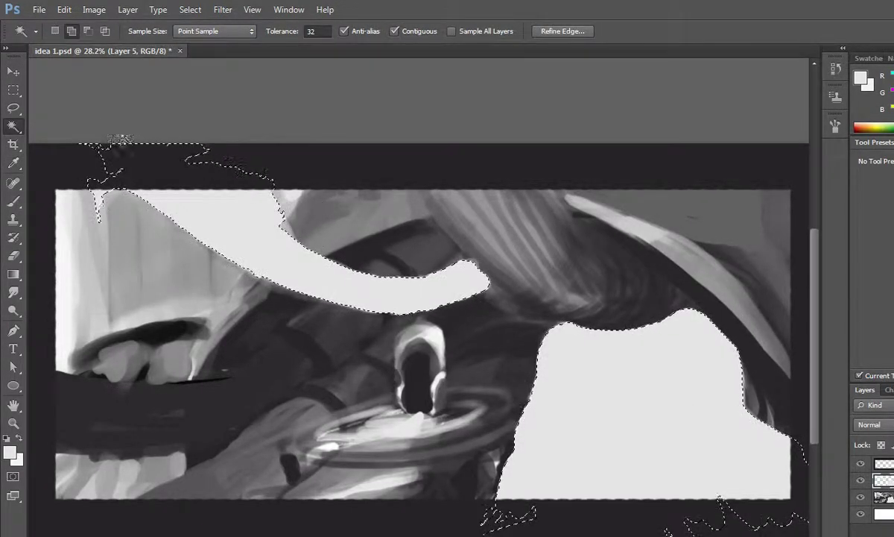
pyautogui.click(66, 123)
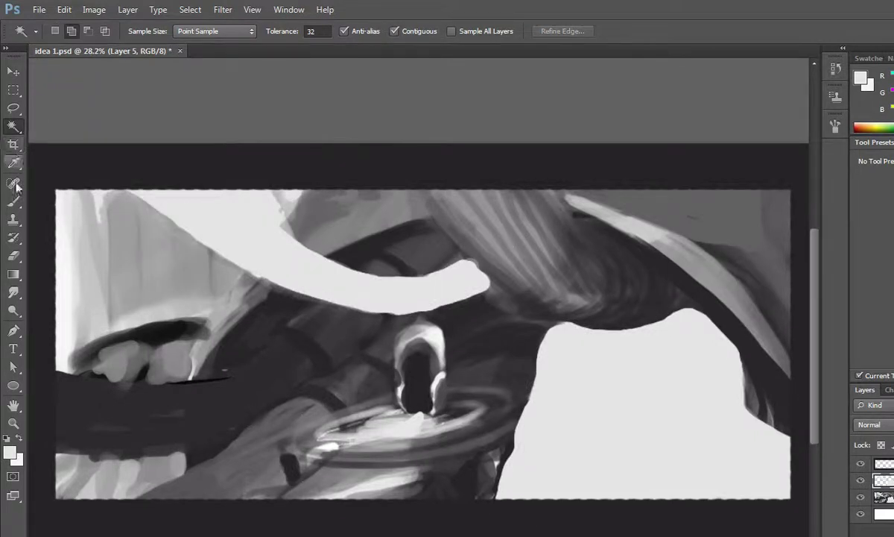
# Toggle the painting layer's visibility to check the shapes, then add an empty Layer 6
pyautogui.click(15, 258)
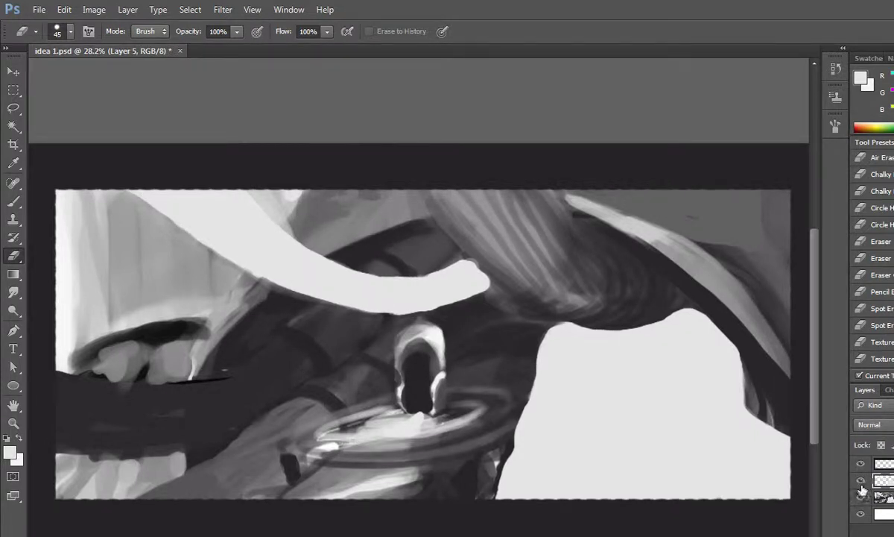
pyautogui.click(862, 497)
pyautogui.click(862, 497)
pyautogui.click(861, 497)
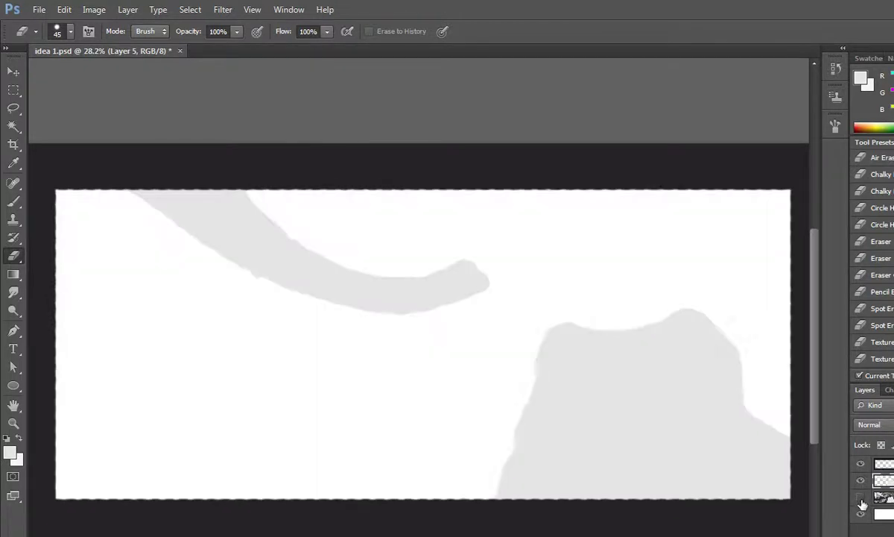
pyautogui.click(862, 498)
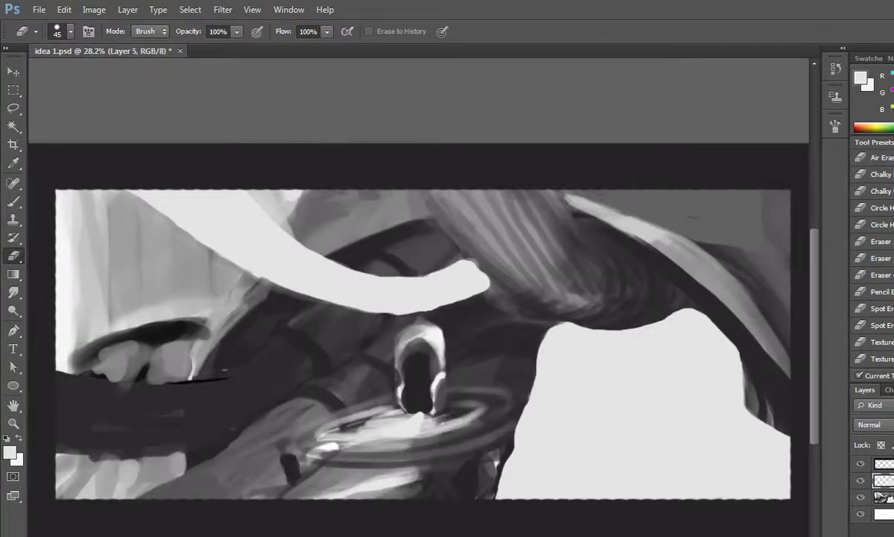
pyautogui.hotkey('ctrl', 'j')
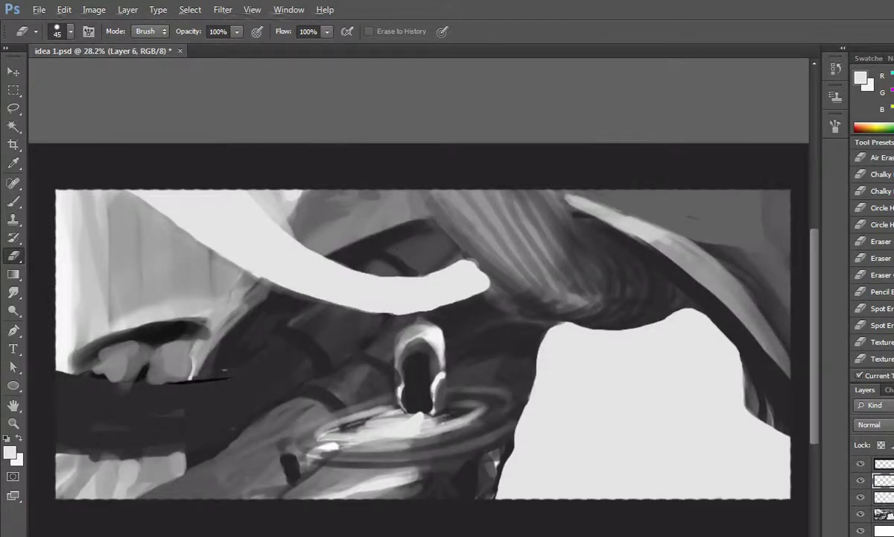
pyautogui.click(12, 199)
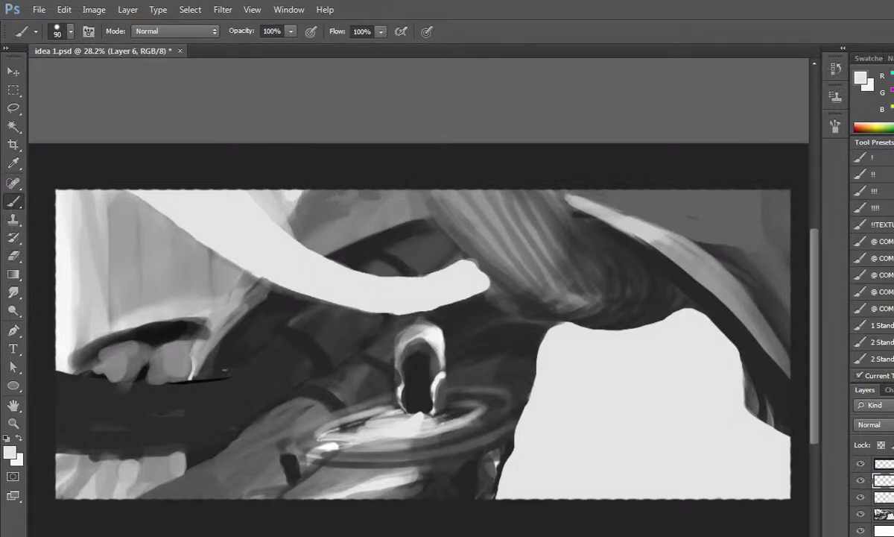
# Sample a mid-grey and block in broad diagonal grey bands from the lower left toward the centre
pyautogui.keyDown('alt'); pyautogui.click(314, 418); pyautogui.keyUp('alt')
pyautogui.moveTo(295, 419)
pyautogui.mouseDown()
pyautogui.moveTo(245, 449)
pyautogui.moveTo(299, 428)
pyautogui.moveTo(283, 423)
pyautogui.moveTo(235, 449)
pyautogui.moveTo(289, 420)
pyautogui.moveTo(160, 493)
pyautogui.moveTo(204, 473)
pyautogui.mouseUp()
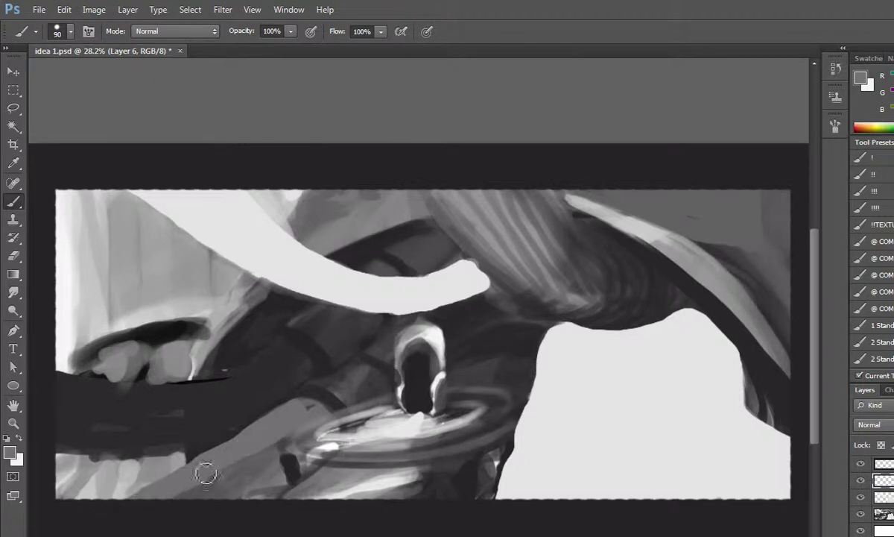
pyautogui.moveTo(114, 511)
pyautogui.mouseDown()
pyautogui.moveTo(192, 486)
pyautogui.moveTo(183, 497)
pyautogui.moveTo(277, 457)
pyautogui.moveTo(299, 463)
pyautogui.moveTo(333, 436)
pyautogui.moveTo(299, 474)
pyautogui.moveTo(339, 431)
pyautogui.moveTo(315, 409)
pyautogui.moveTo(336, 391)
pyautogui.moveTo(310, 395)
pyautogui.moveTo(335, 401)
pyautogui.moveTo(344, 432)
pyautogui.moveTo(379, 400)
pyautogui.moveTo(365, 393)
pyautogui.moveTo(379, 359)
pyautogui.moveTo(320, 389)
pyautogui.moveTo(429, 315)
pyautogui.moveTo(379, 389)
pyautogui.moveTo(433, 320)
pyautogui.moveTo(403, 374)
pyautogui.moveTo(378, 400)
pyautogui.mouseUp()
pyautogui.moveTo(442, 335)
pyautogui.mouseDown()
pyautogui.moveTo(459, 309)
pyautogui.moveTo(413, 326)
pyautogui.moveTo(469, 309)
pyautogui.mouseUp()
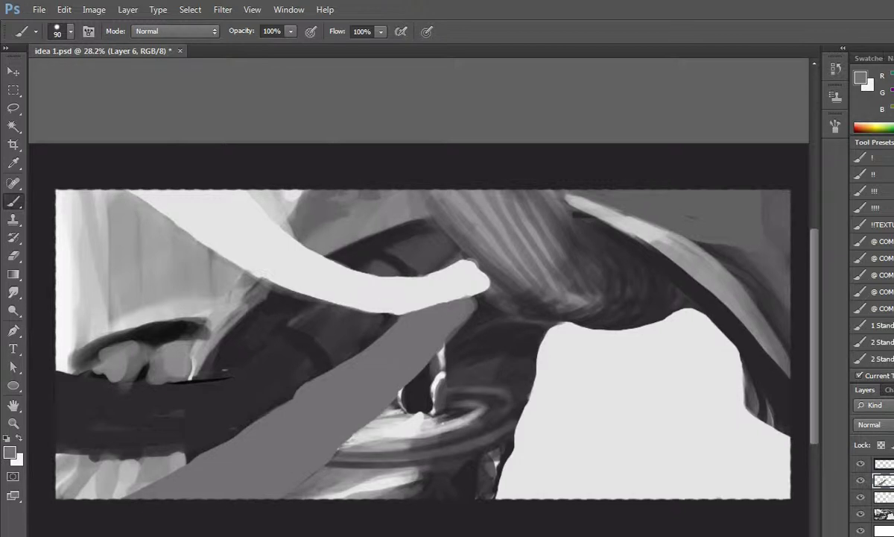
pyautogui.moveTo(442, 257)
pyautogui.mouseDown()
pyautogui.moveTo(431, 257)
pyautogui.moveTo(442, 254)
pyautogui.moveTo(427, 242)
pyautogui.moveTo(431, 250)
pyautogui.moveTo(394, 256)
pyautogui.moveTo(410, 264)
pyautogui.mouseUp()
pyautogui.moveTo(306, 358)
pyautogui.mouseDown()
pyautogui.moveTo(368, 330)
pyautogui.moveTo(320, 362)
pyautogui.moveTo(394, 315)
pyautogui.moveTo(326, 316)
pyautogui.moveTo(270, 365)
pyautogui.moveTo(288, 364)
pyautogui.moveTo(276, 376)
pyautogui.moveTo(289, 380)
pyautogui.moveTo(344, 347)
pyautogui.moveTo(233, 418)
pyautogui.moveTo(255, 407)
pyautogui.moveTo(179, 427)
pyautogui.moveTo(260, 384)
pyautogui.moveTo(133, 404)
pyautogui.moveTo(297, 335)
pyautogui.moveTo(176, 384)
pyautogui.moveTo(104, 395)
pyautogui.moveTo(141, 403)
pyautogui.moveTo(96, 398)
pyautogui.moveTo(126, 405)
pyautogui.moveTo(56, 415)
pyautogui.moveTo(157, 424)
pyautogui.moveTo(36, 427)
pyautogui.moveTo(76, 443)
pyautogui.moveTo(169, 443)
pyautogui.moveTo(233, 415)
pyautogui.mouseUp()
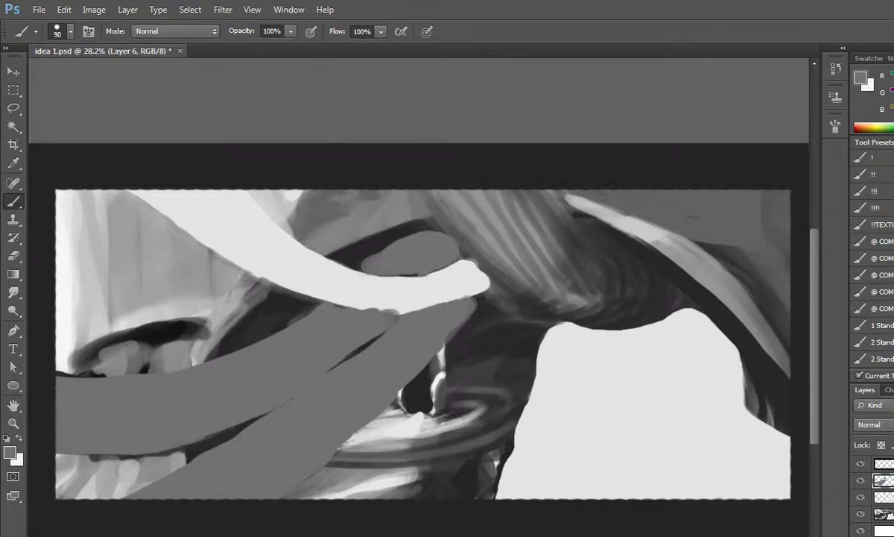
# Push the grey band's upper-left edge higher and paint a grey oval over the light arm
pyautogui.moveTo(75, 395); pyautogui.dragTo(41, 373)
pyautogui.moveTo(151, 399); pyautogui.dragTo(35, 371)
pyautogui.moveTo(171, 390); pyautogui.dragTo(19, 341)
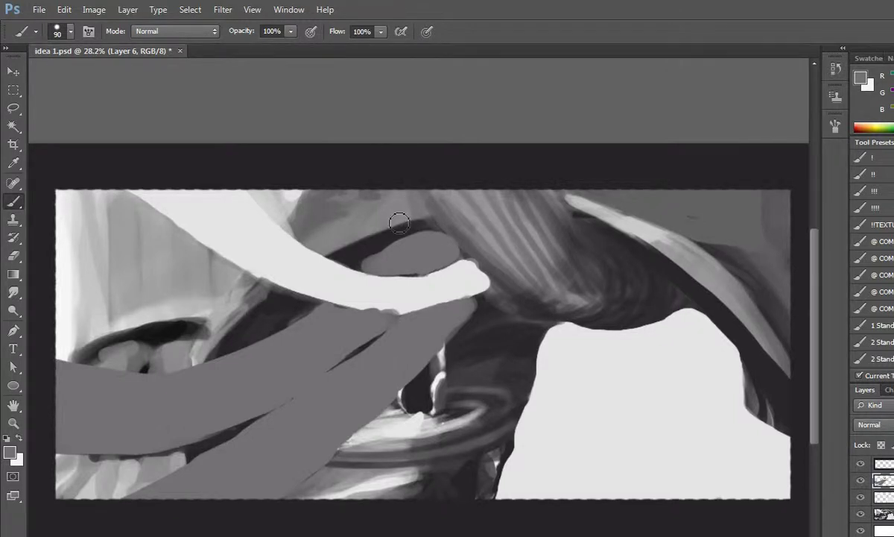
pyautogui.moveTo(340, 291)
pyautogui.mouseDown()
pyautogui.moveTo(405, 301)
pyautogui.moveTo(348, 294)
pyautogui.mouseUp()
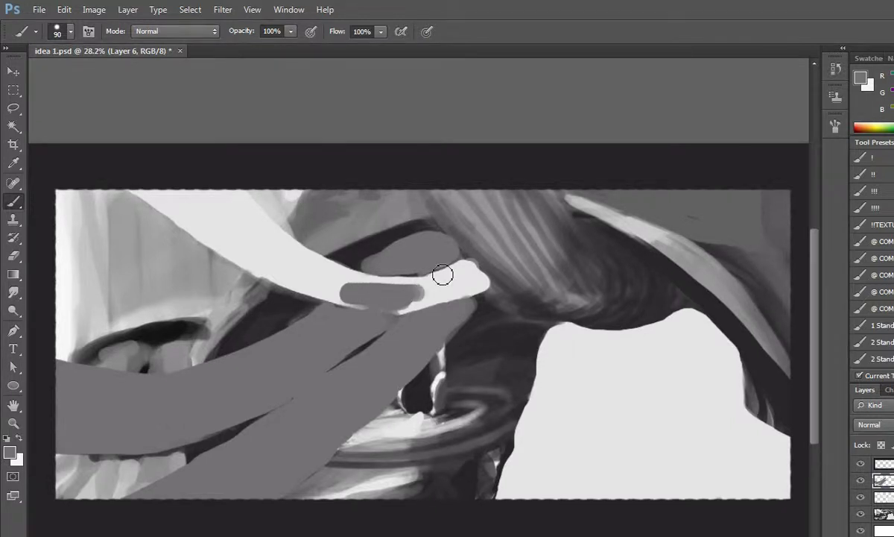
pyautogui.moveTo(363, 296); pyautogui.dragTo(413, 292)
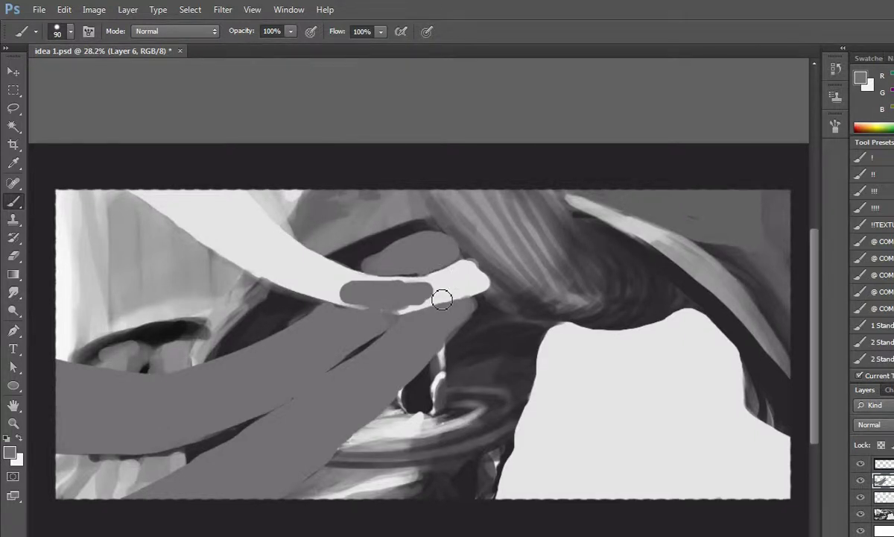
pyautogui.moveTo(358, 292)
pyautogui.mouseDown()
pyautogui.moveTo(430, 295)
pyautogui.moveTo(346, 291)
pyautogui.moveTo(371, 305)
pyautogui.moveTo(433, 299)
pyautogui.moveTo(343, 306)
pyautogui.moveTo(427, 306)
pyautogui.mouseUp()
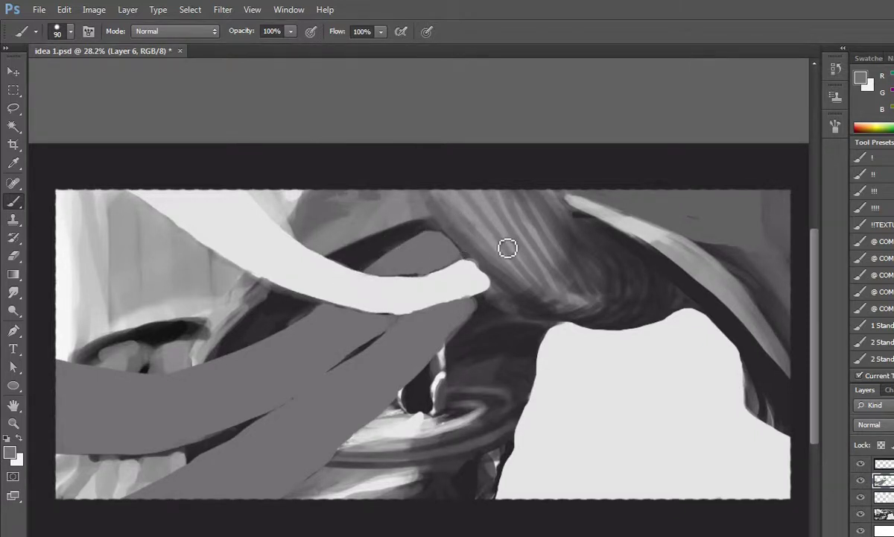
pyautogui.hotkey('ctrl', '-')
pyautogui.hotkey('ctrl', '-')
# On a new Layer 7, fill the gap between the grey arm bands and light cloth with dark charcoal
pyautogui.hotkey('ctrl', '+')
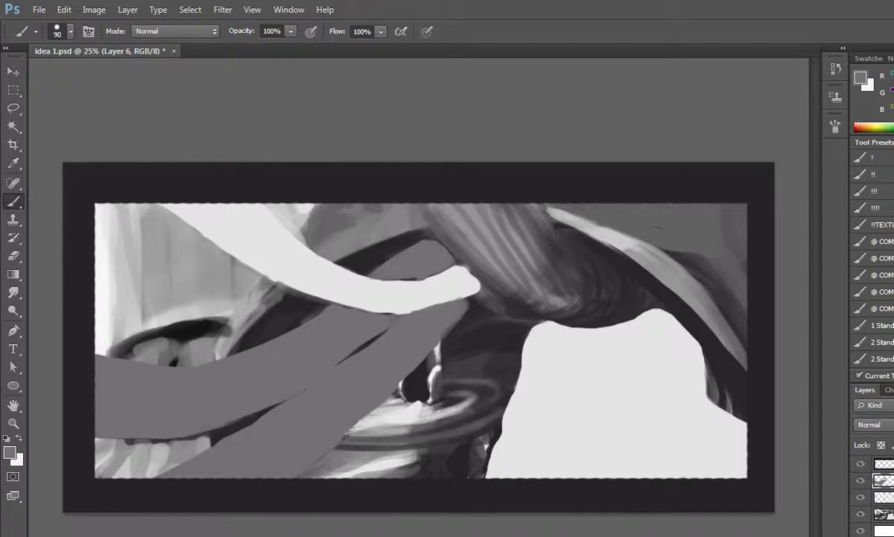
pyautogui.hotkey('ctrl', 'shift', 'alt', 'n')
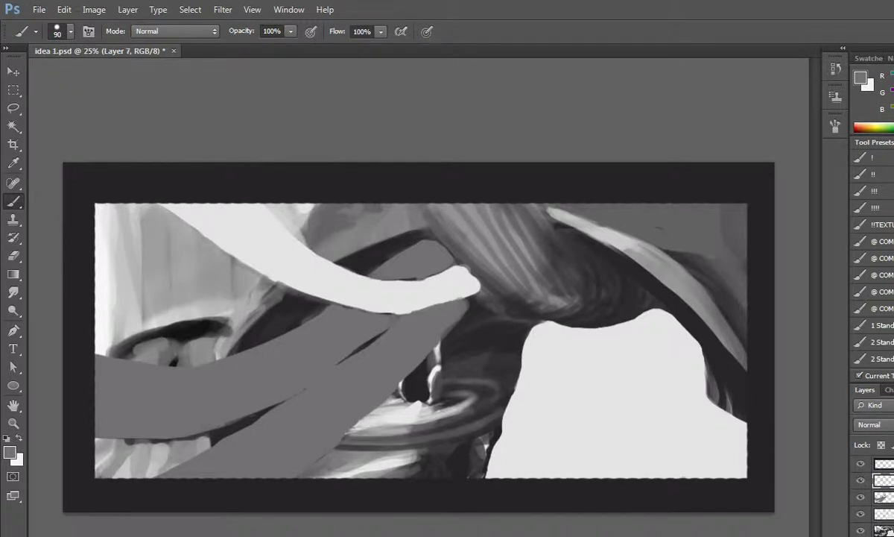
pyautogui.press('alt')
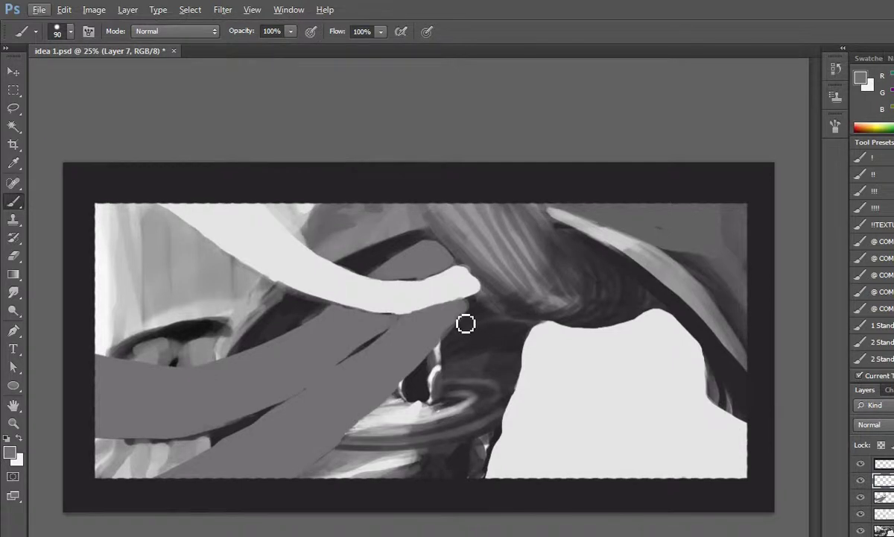
pyautogui.press('alt')
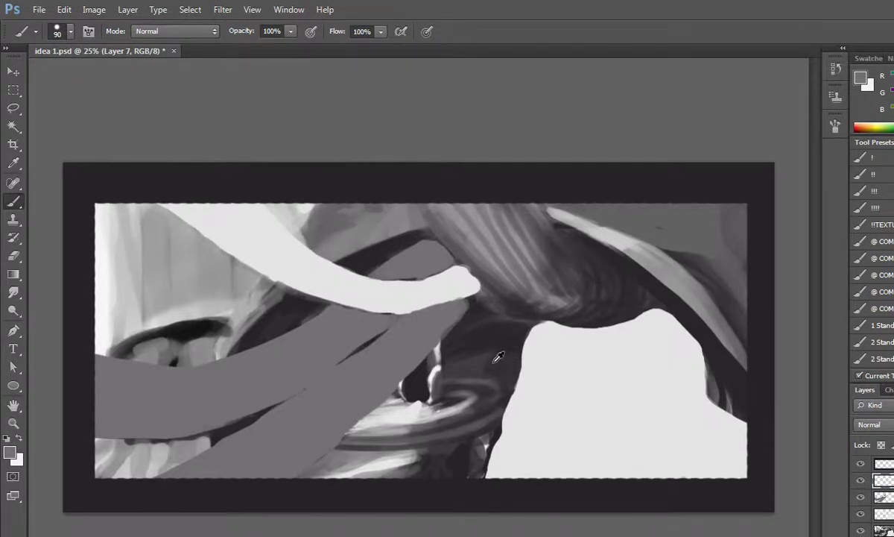
pyautogui.keyDown('alt'); pyautogui.click(469, 337); pyautogui.keyUp('alt')
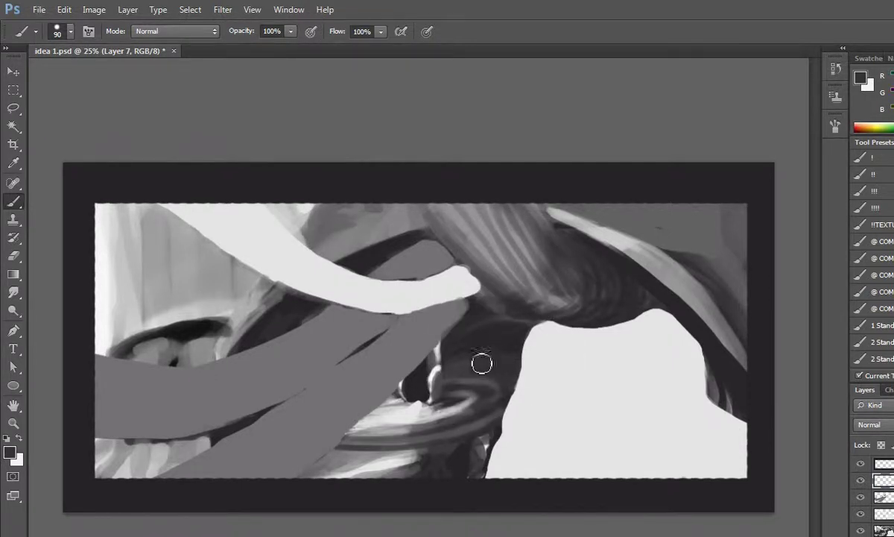
pyautogui.moveTo(459, 373)
pyautogui.mouseDown()
pyautogui.moveTo(429, 388)
pyautogui.moveTo(451, 357)
pyautogui.moveTo(411, 396)
pyautogui.moveTo(467, 325)
pyautogui.moveTo(379, 413)
pyautogui.moveTo(406, 399)
pyautogui.moveTo(307, 481)
pyautogui.moveTo(435, 383)
pyautogui.moveTo(336, 479)
pyautogui.moveTo(368, 486)
pyautogui.moveTo(423, 462)
pyautogui.moveTo(424, 485)
pyautogui.moveTo(451, 479)
pyautogui.moveTo(488, 441)
pyautogui.moveTo(477, 465)
pyautogui.mouseUp()
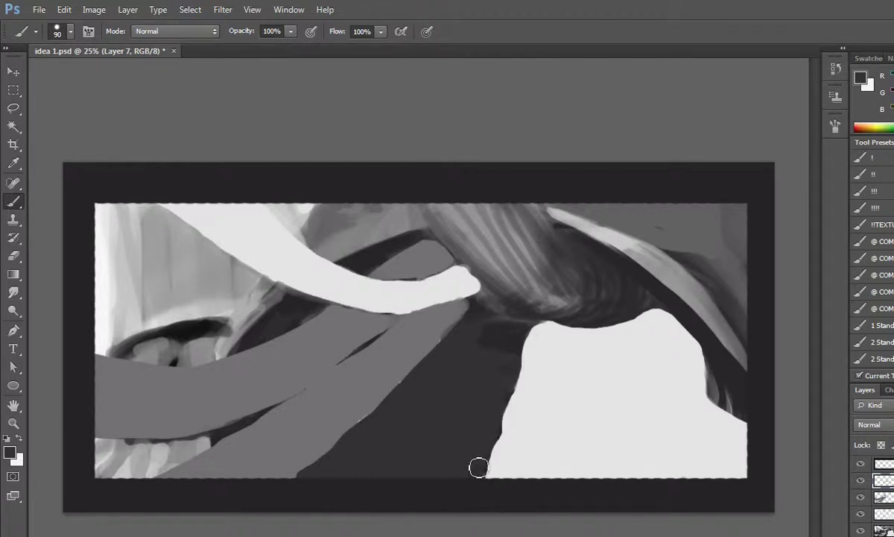
pyautogui.moveTo(479, 364); pyautogui.dragTo(485, 331)
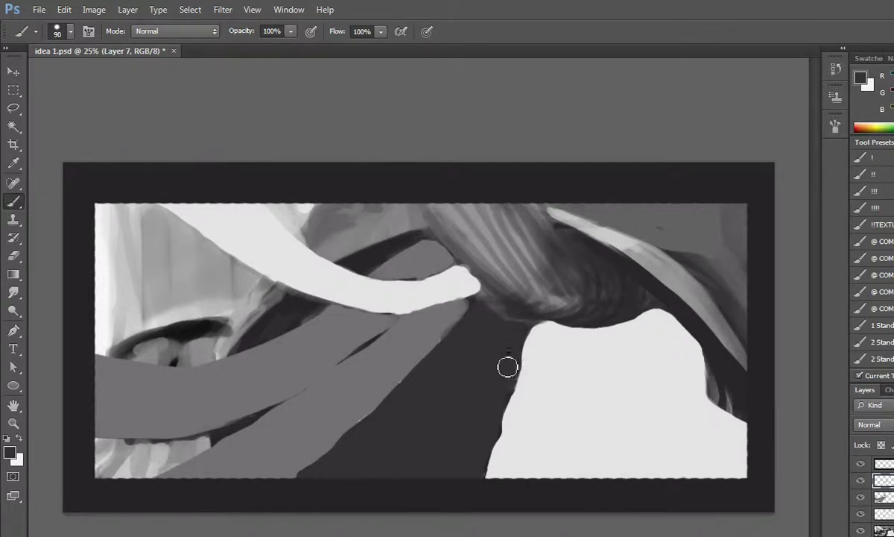
pyautogui.keyDown('alt'); pyautogui.click(415, 337); pyautogui.keyUp('alt')
pyautogui.moveTo(416, 337); pyautogui.dragTo(386, 312)
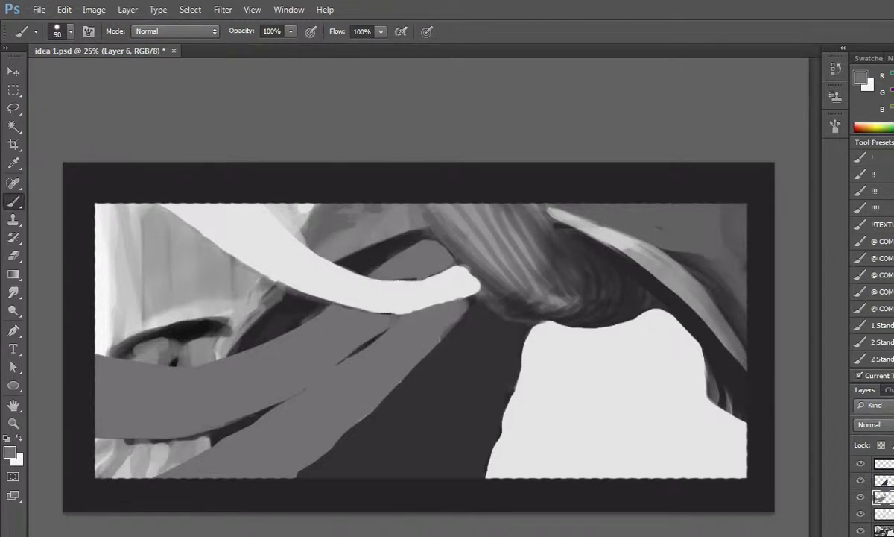
# Cover the area around the top strands in grey and darken the region beneath them
pyautogui.moveTo(520, 231); pyautogui.dragTo(524, 206)
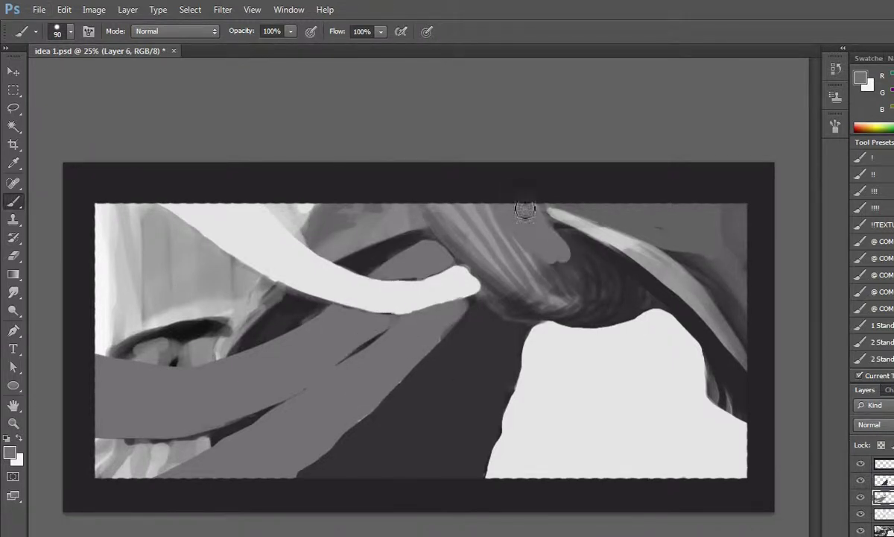
pyautogui.moveTo(559, 246)
pyautogui.mouseDown()
pyautogui.moveTo(570, 253)
pyautogui.moveTo(573, 241)
pyautogui.moveTo(636, 300)
pyautogui.mouseUp()
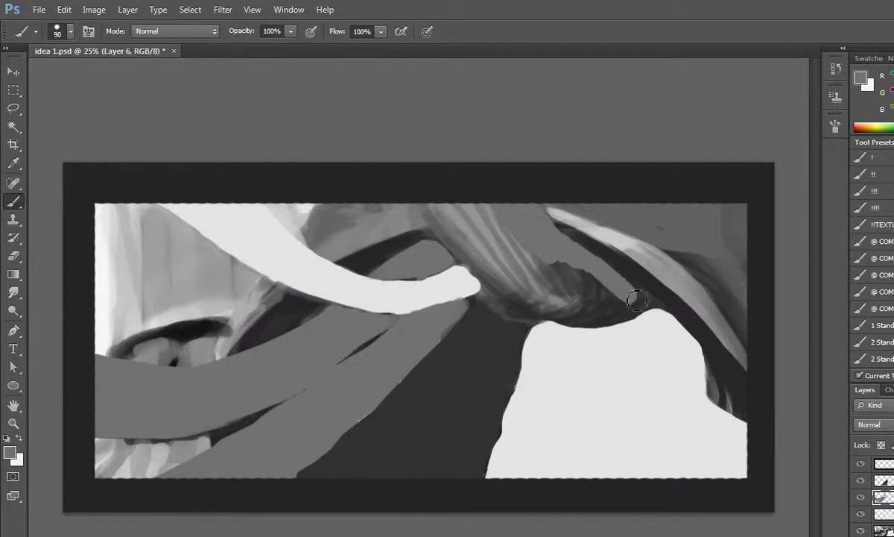
pyautogui.moveTo(639, 305)
pyautogui.mouseDown()
pyautogui.moveTo(593, 313)
pyautogui.moveTo(635, 316)
pyautogui.moveTo(606, 320)
pyautogui.moveTo(551, 302)
pyautogui.moveTo(585, 298)
pyautogui.moveTo(521, 249)
pyautogui.moveTo(488, 256)
pyautogui.moveTo(482, 238)
pyautogui.moveTo(452, 250)
pyautogui.moveTo(431, 209)
pyautogui.moveTo(467, 265)
pyautogui.moveTo(434, 216)
pyautogui.moveTo(459, 242)
pyautogui.mouseUp()
pyautogui.moveTo(499, 273)
pyautogui.mouseDown()
pyautogui.moveTo(558, 320)
pyautogui.moveTo(553, 316)
pyautogui.moveTo(572, 318)
pyautogui.moveTo(509, 300)
pyautogui.mouseUp()
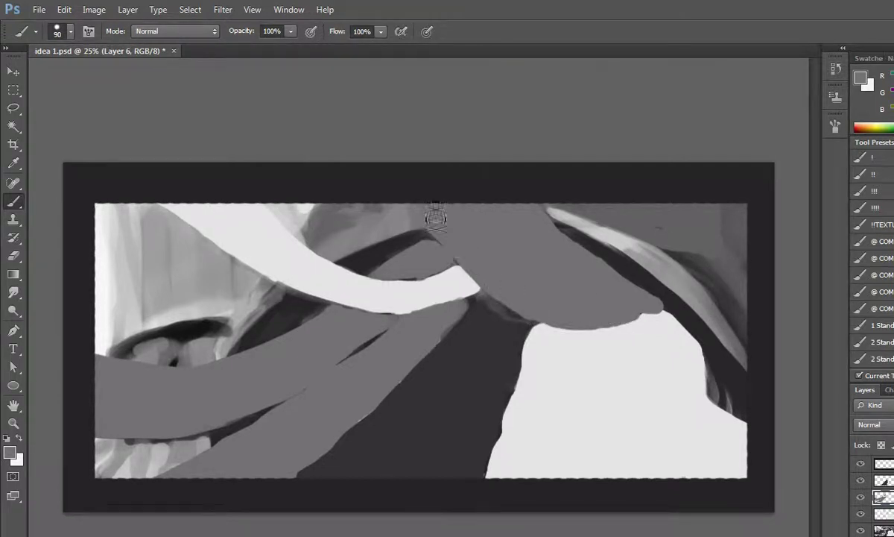
pyautogui.keyDown('alt'); pyautogui.click(473, 331); pyautogui.keyUp('alt')
pyautogui.moveTo(477, 306)
pyautogui.mouseDown()
pyautogui.moveTo(525, 333)
pyautogui.moveTo(497, 317)
pyautogui.mouseUp()
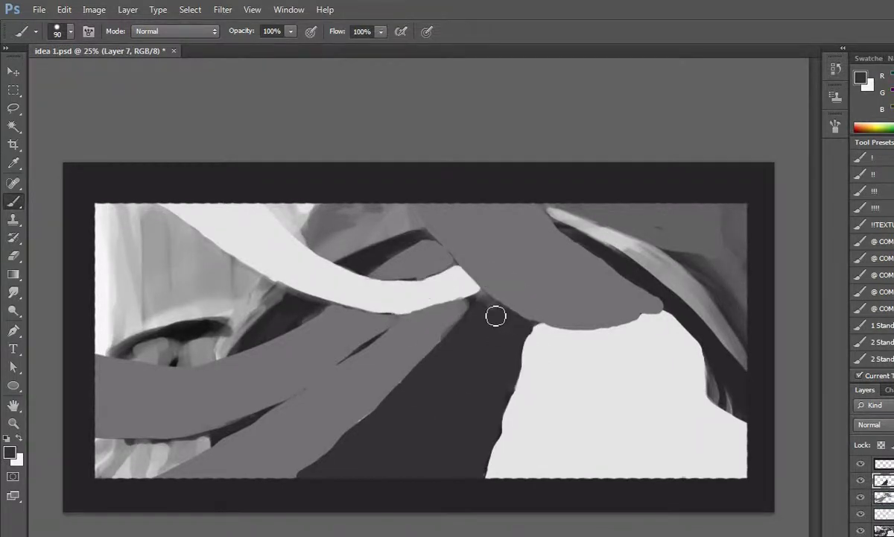
pyautogui.moveTo(480, 304); pyautogui.dragTo(492, 303)
# Paint out the light streaks on the upper-right dark band with sampled mid grey
pyautogui.keyDown('alt'); pyautogui.click(571, 266); pyautogui.keyUp('alt')
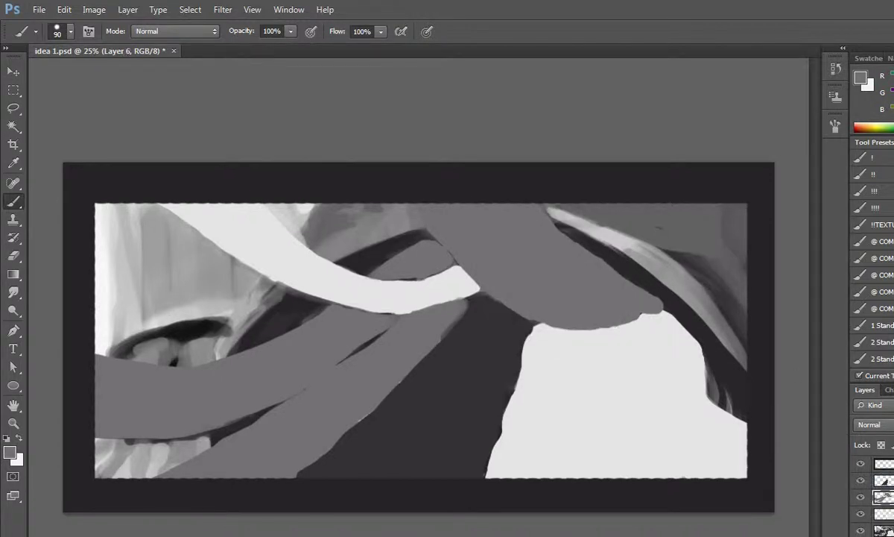
pyautogui.moveTo(708, 339); pyautogui.dragTo(659, 254)
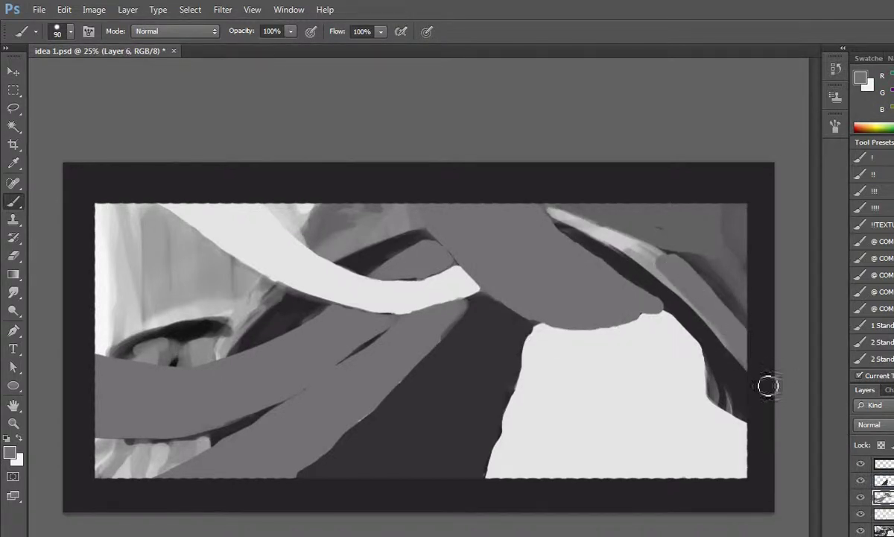
pyautogui.moveTo(639, 246)
pyautogui.mouseDown()
pyautogui.moveTo(658, 262)
pyautogui.moveTo(589, 224)
pyautogui.mouseUp()
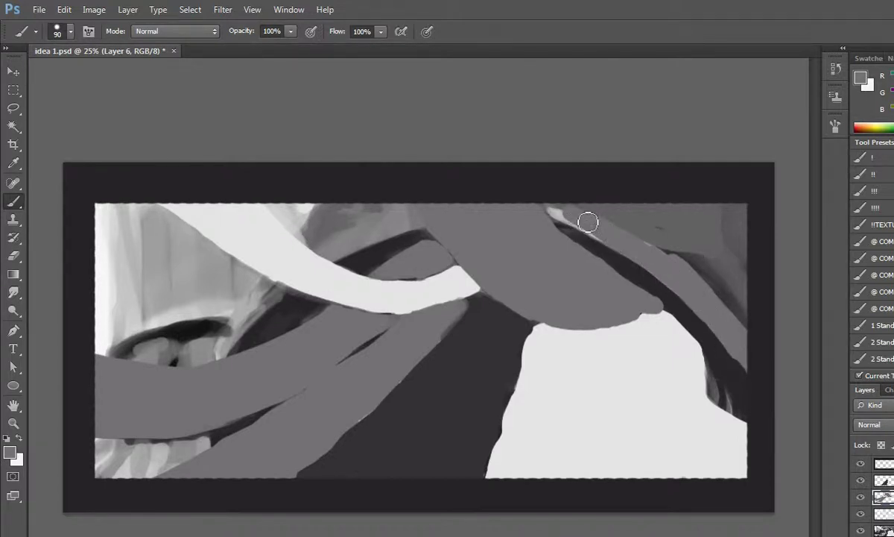
pyautogui.moveTo(559, 212)
pyautogui.mouseDown()
pyautogui.moveTo(759, 342)
pyautogui.moveTo(653, 211)
pyautogui.moveTo(764, 301)
pyautogui.moveTo(755, 274)
pyautogui.moveTo(774, 260)
pyautogui.moveTo(768, 230)
pyautogui.mouseUp()
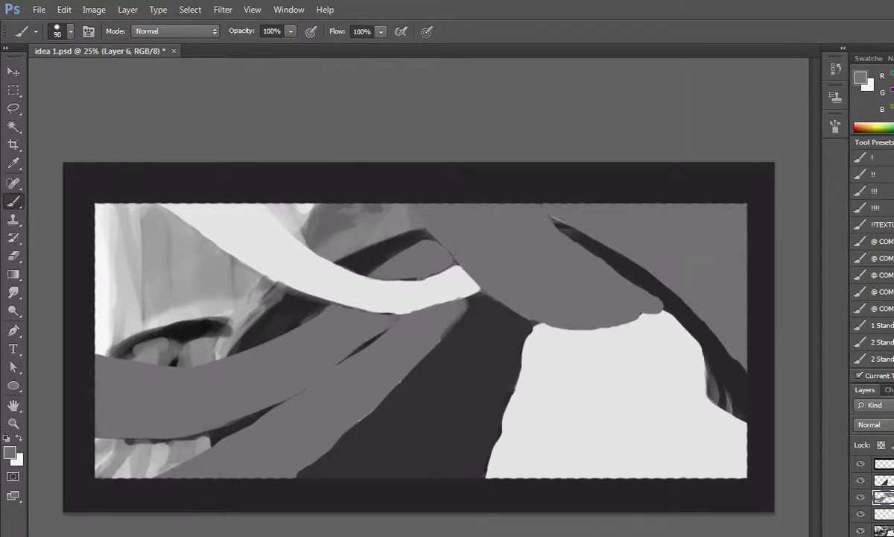
# Spread grey over the white band's upper-left edge and tip, then tidy its lower edge
pyautogui.moveTo(365, 210); pyautogui.dragTo(391, 227)
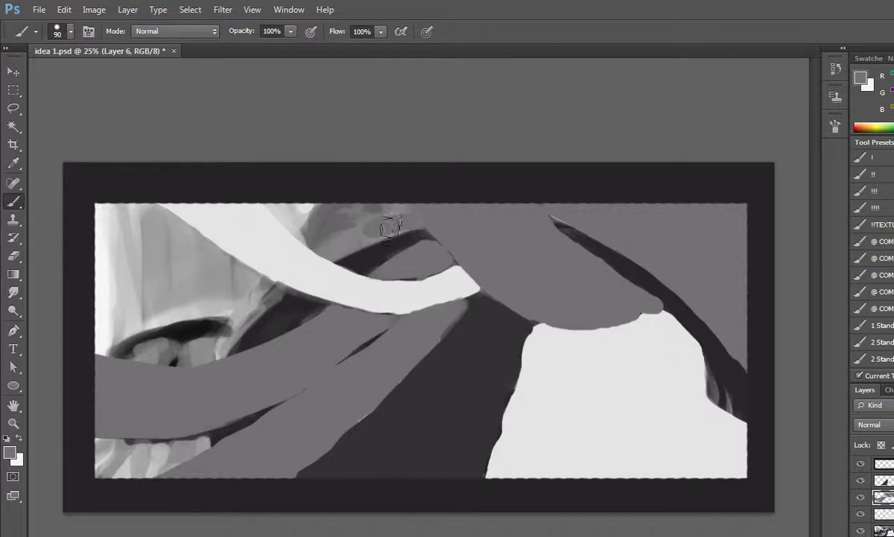
pyautogui.moveTo(352, 240)
pyautogui.mouseDown()
pyautogui.moveTo(366, 214)
pyautogui.moveTo(302, 242)
pyautogui.moveTo(319, 262)
pyautogui.moveTo(309, 256)
pyautogui.moveTo(289, 273)
pyautogui.mouseUp()
pyautogui.moveTo(332, 226)
pyautogui.mouseDown()
pyautogui.moveTo(291, 273)
pyautogui.moveTo(279, 246)
pyautogui.moveTo(268, 277)
pyautogui.moveTo(299, 257)
pyautogui.moveTo(257, 287)
pyautogui.mouseUp()
pyautogui.moveTo(319, 239)
pyautogui.mouseDown()
pyautogui.moveTo(231, 294)
pyautogui.moveTo(228, 336)
pyautogui.moveTo(213, 320)
pyautogui.mouseUp()
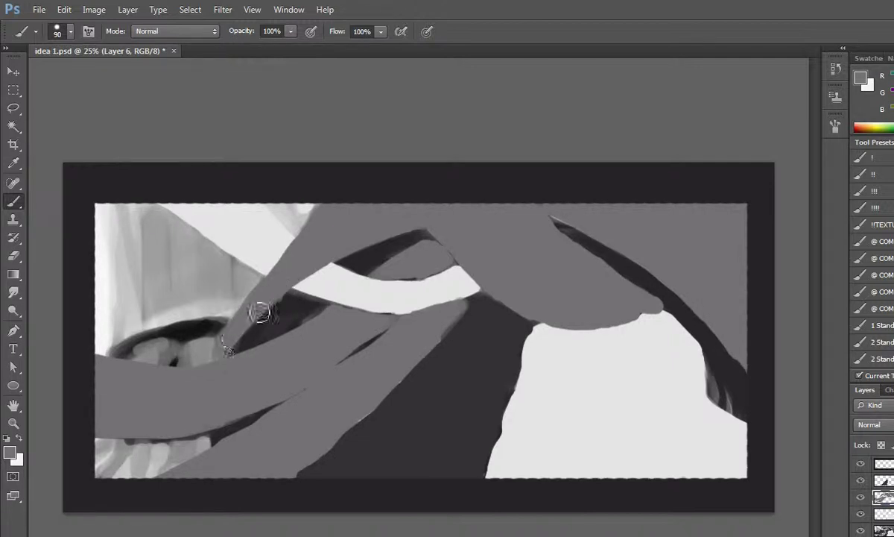
pyautogui.moveTo(225, 354); pyautogui.dragTo(221, 346)
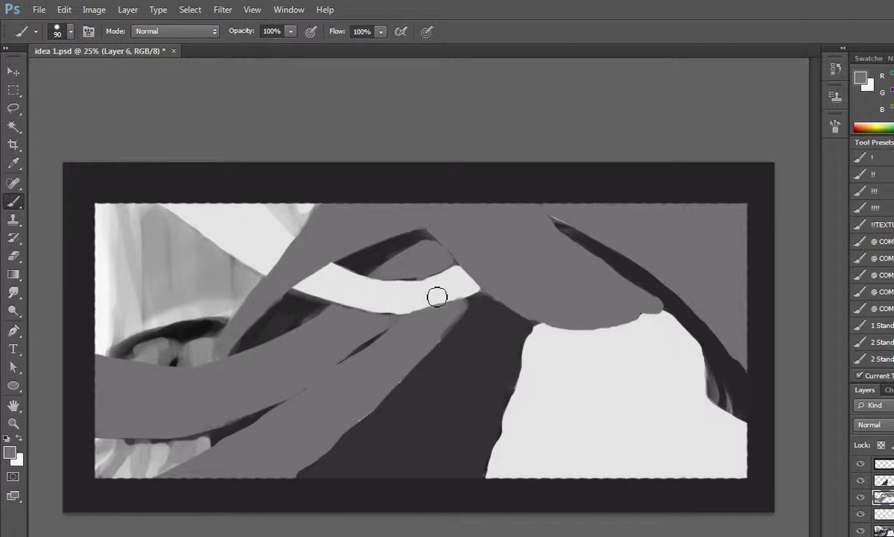
pyautogui.moveTo(266, 236); pyautogui.dragTo(345, 282)
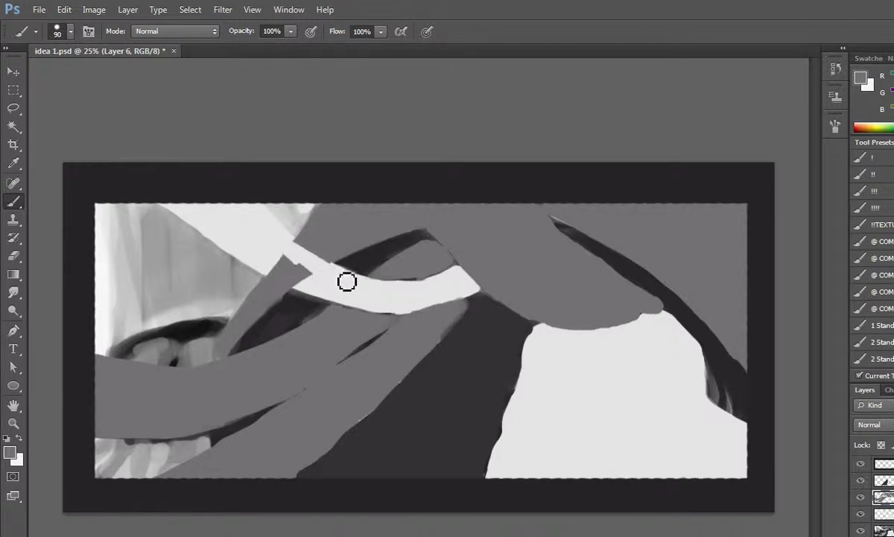
pyautogui.moveTo(333, 279)
pyautogui.mouseDown()
pyautogui.moveTo(318, 284)
pyautogui.moveTo(261, 257)
pyautogui.moveTo(292, 285)
pyautogui.moveTo(265, 274)
pyautogui.moveTo(290, 285)
pyautogui.mouseUp()
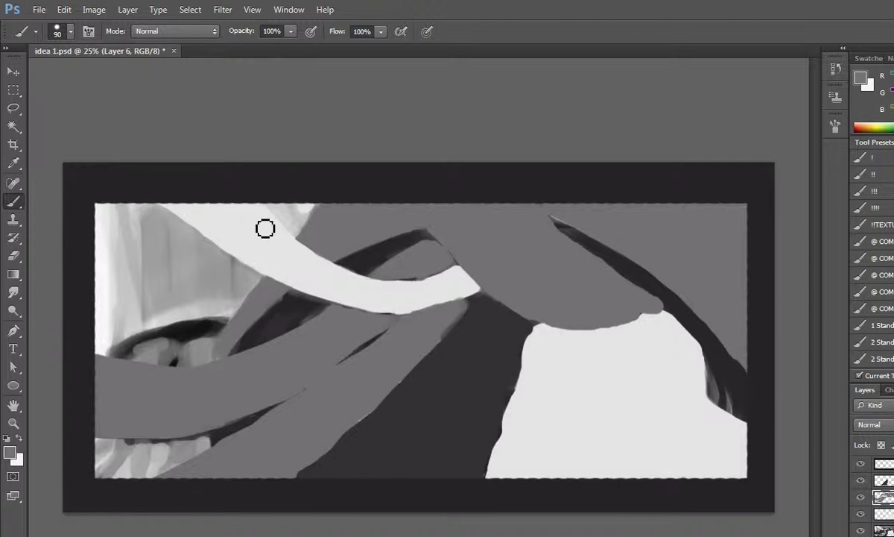
# Smooth and slightly lower the grey shape's bottom edge above the light area with one brush stroke
pyautogui.hotkey('ctrl', '-')
pyautogui.scroll(-2, 265, 228)
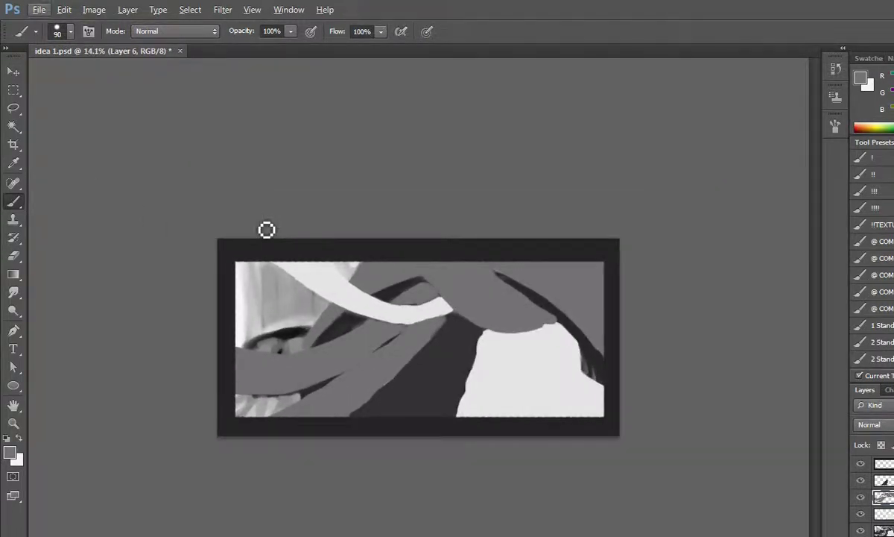
pyautogui.scroll(1, 539, 300)
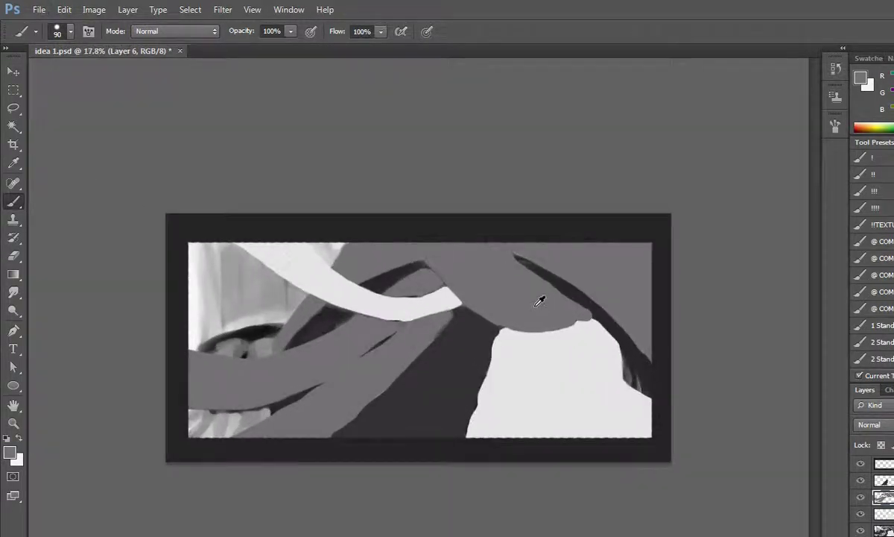
pyautogui.scroll(2, 540, 300)
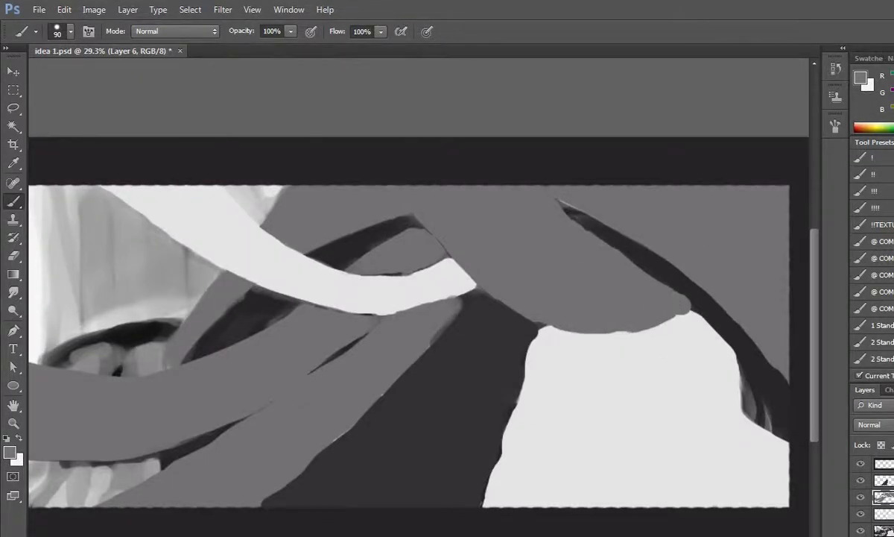
pyautogui.moveTo(659, 313); pyautogui.dragTo(588, 329)
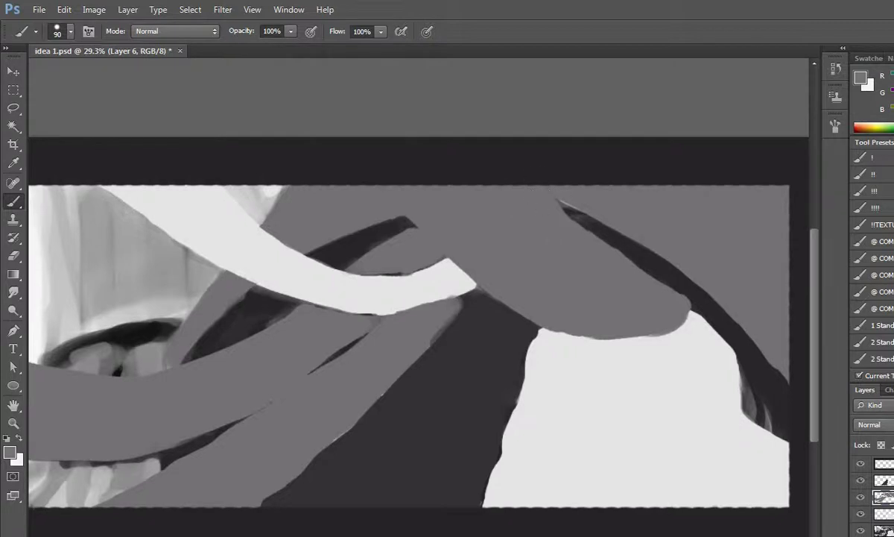
pyautogui.scroll(-3, 524, 118)
pyautogui.scroll(-2, 525, 118)
pyautogui.scroll(-2, 525, 118)
pyautogui.scroll(2, 419, 303)
pyautogui.scroll(3, 324, 333)
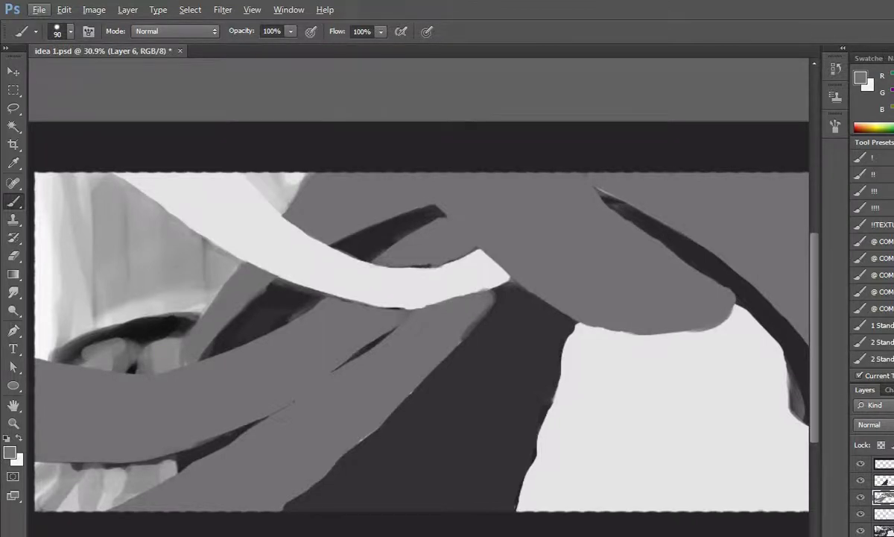
# On Layer 5, push the light region's left edge further left with sampled light grey
pyautogui.hotkey('alt', ']')
pyautogui.keyDown('alt'); pyautogui.click(787, 310); pyautogui.keyUp('alt')
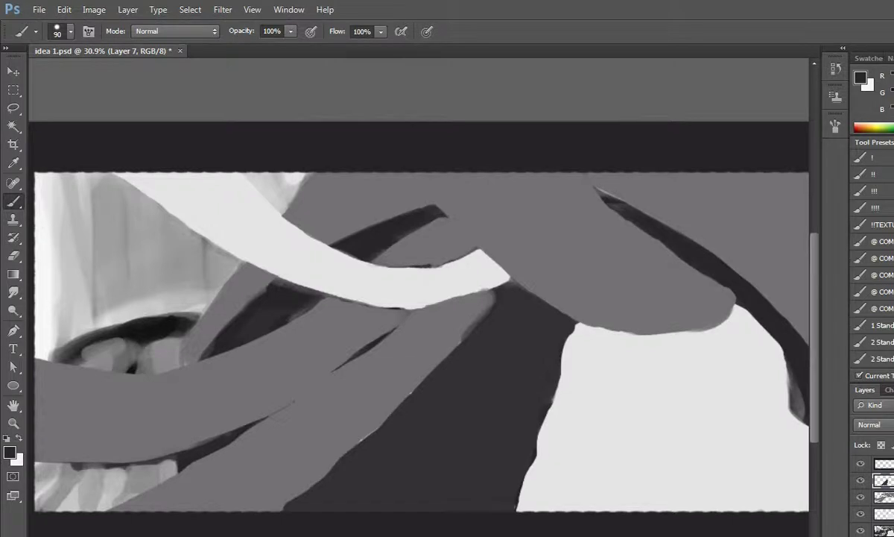
pyautogui.press('alt')
pyautogui.hotkey('alt', '[')
pyautogui.hotkey('alt', '[')
pyautogui.keyDown('alt'); pyautogui.click(693, 382); pyautogui.keyUp('alt')
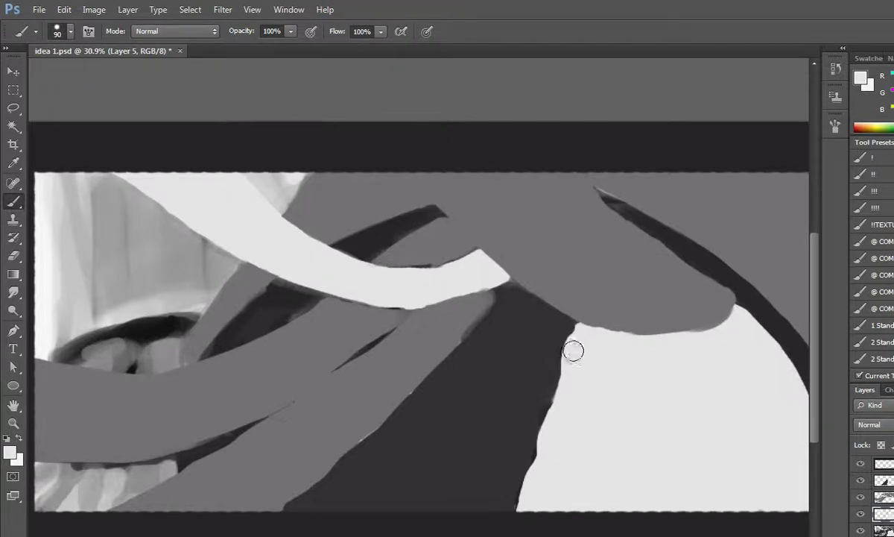
pyautogui.moveTo(558, 373); pyautogui.dragTo(549, 421)
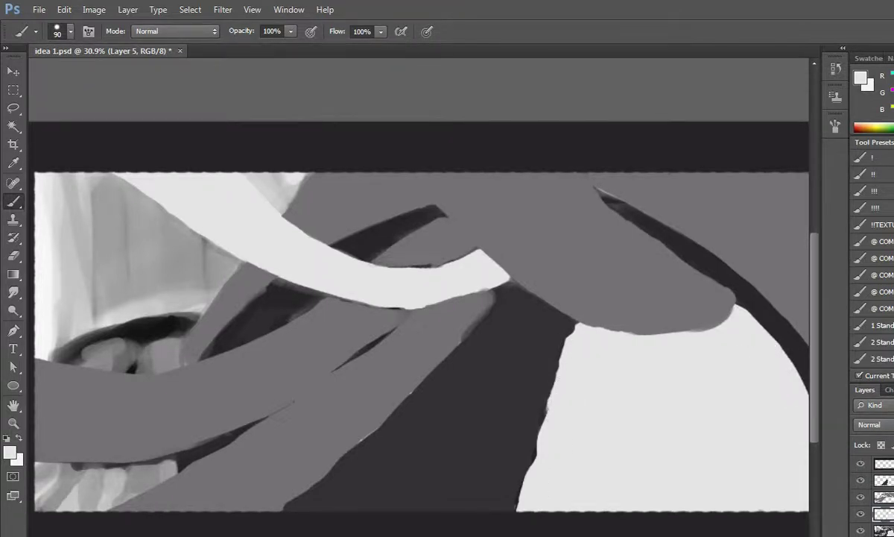
pyautogui.moveTo(547, 380); pyautogui.dragTo(518, 499)
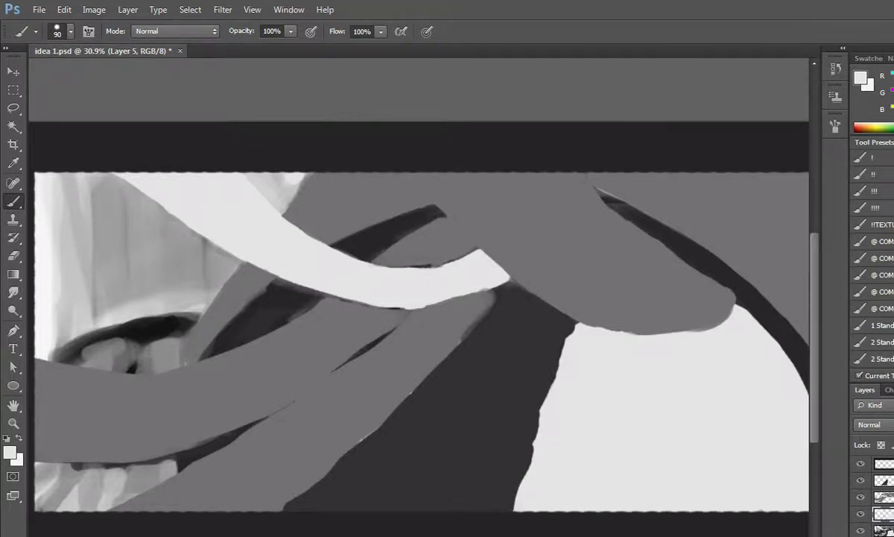
pyautogui.keyDown('alt'); pyautogui.click(487, 383); pyautogui.keyUp('alt')
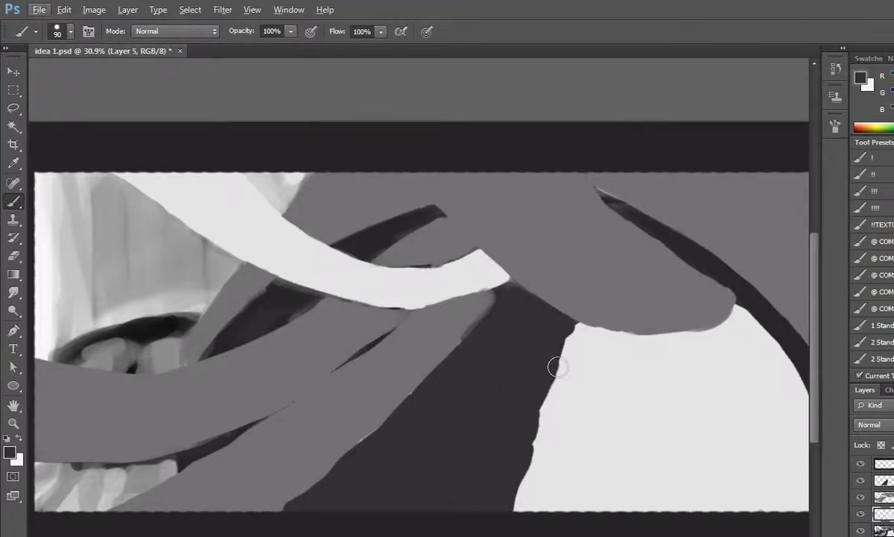
pyautogui.moveTo(575, 339)
pyautogui.mouseDown()
pyautogui.moveTo(577, 326)
pyautogui.moveTo(527, 494)
pyautogui.mouseUp()
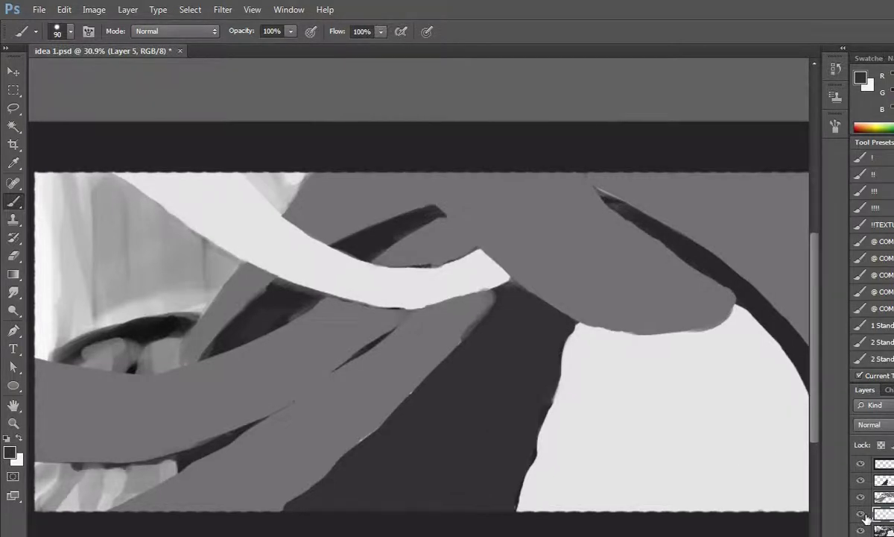
# Toggle the detailed reference layer's visibility to compare, leaving Layer 7 active
pyautogui.click(883, 497)
pyautogui.click(861, 498)
pyautogui.click(861, 498)
pyautogui.click(861, 498)
pyautogui.click(862, 497)
pyautogui.click(883, 480)
pyautogui.click(861, 498)
pyautogui.click(862, 498)
# Thicken and reshape the dark curve on the right with sampled dark grey
pyautogui.keyDown('alt'); pyautogui.click(471, 351); pyautogui.keyUp('alt')
pyautogui.scroll(-1, 813, 328)
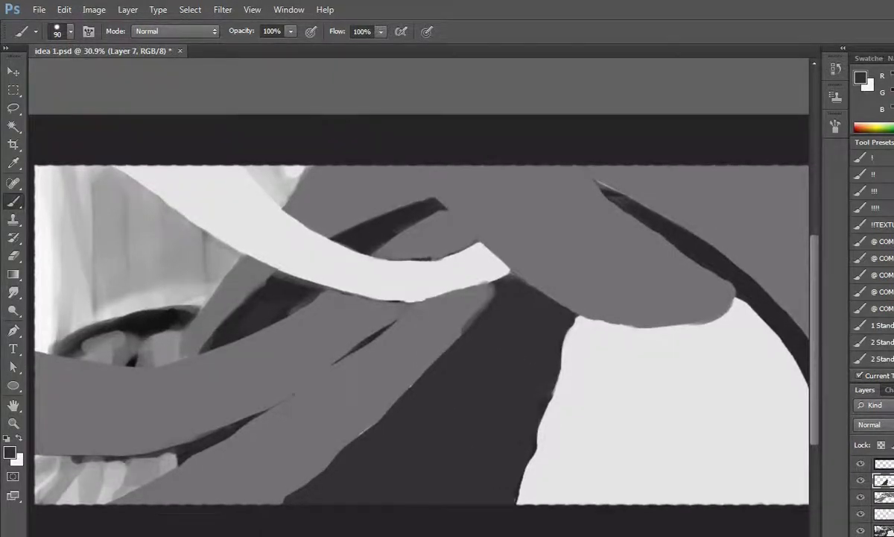
pyautogui.moveTo(787, 326); pyautogui.dragTo(818, 375)
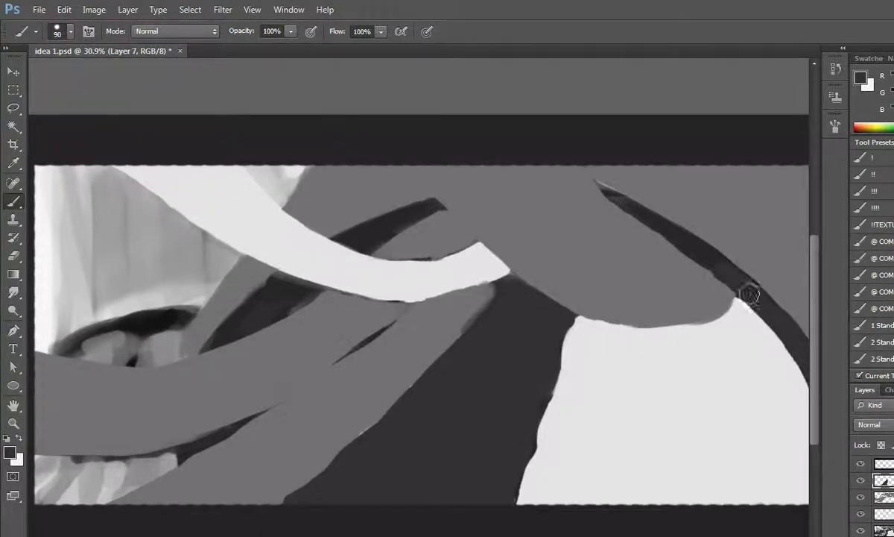